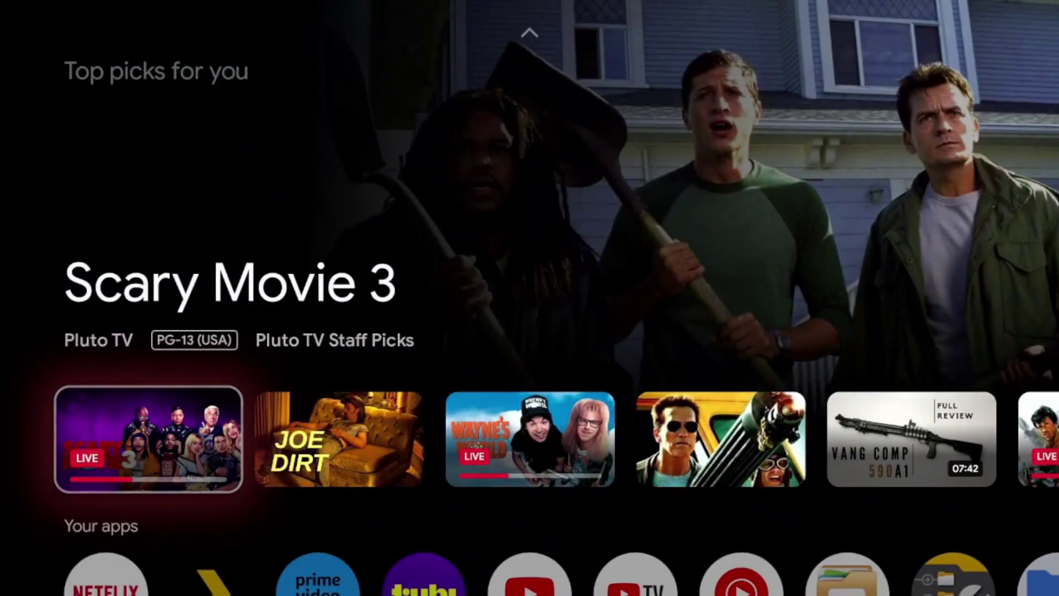
key("Down")
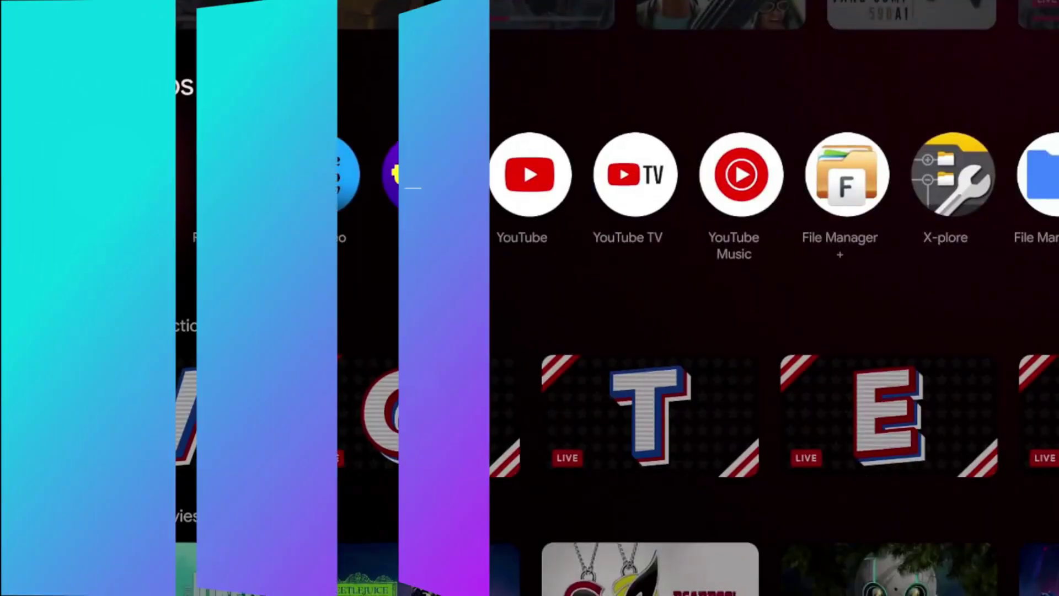
key("Right")
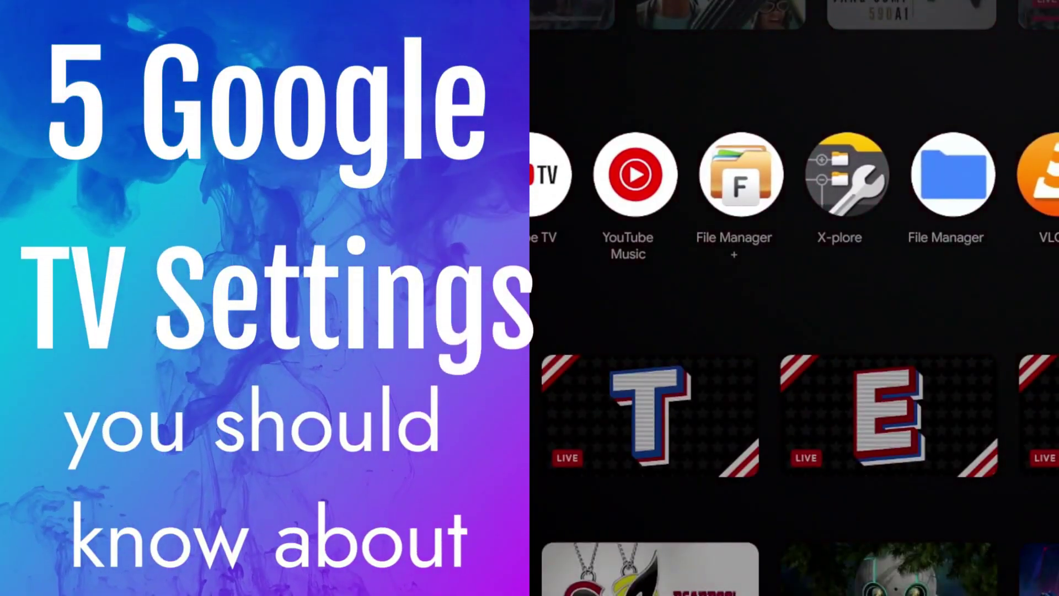
key("Up")
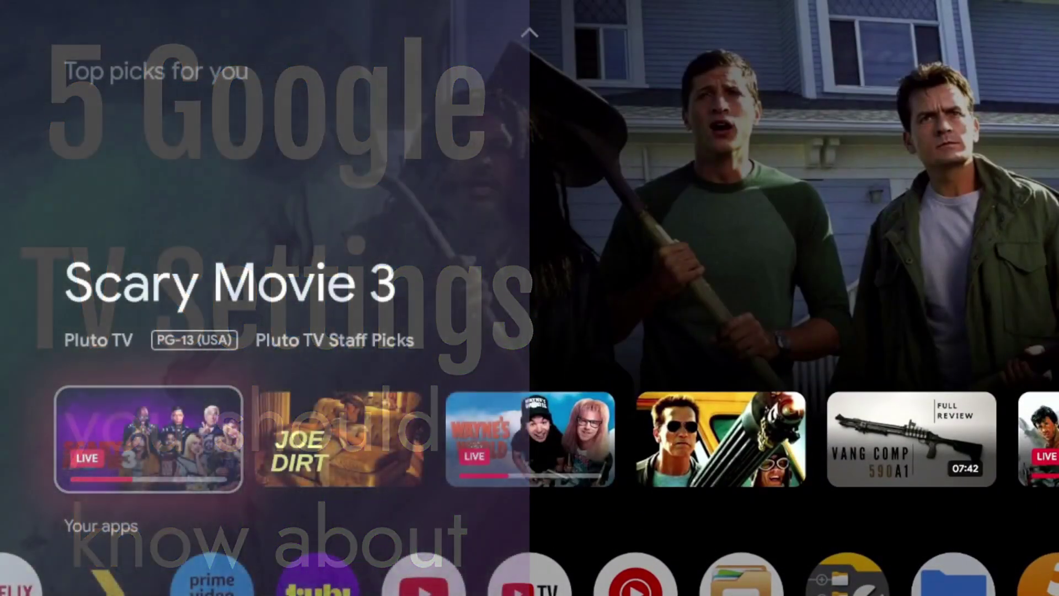
key("Up")
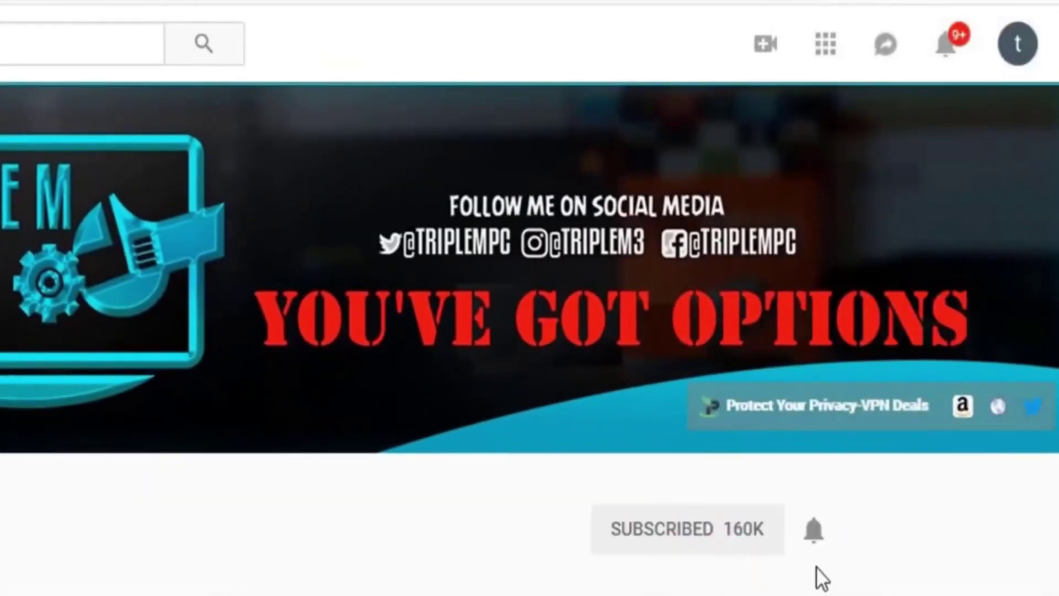
left_click(814, 531)
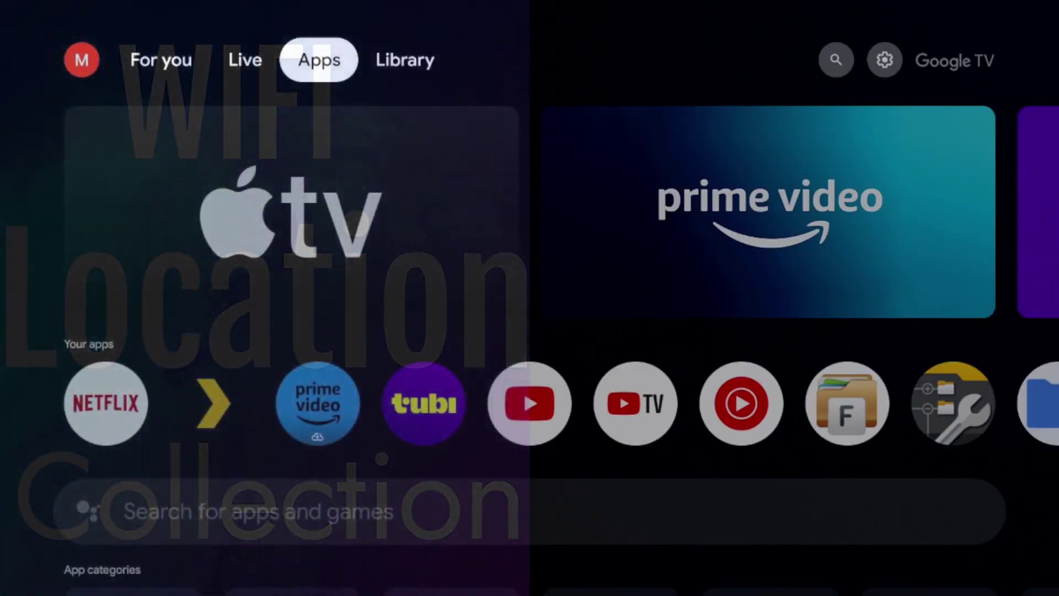
Open the full device settings from the Apps page of the home screen
key("Right")
key("Right")
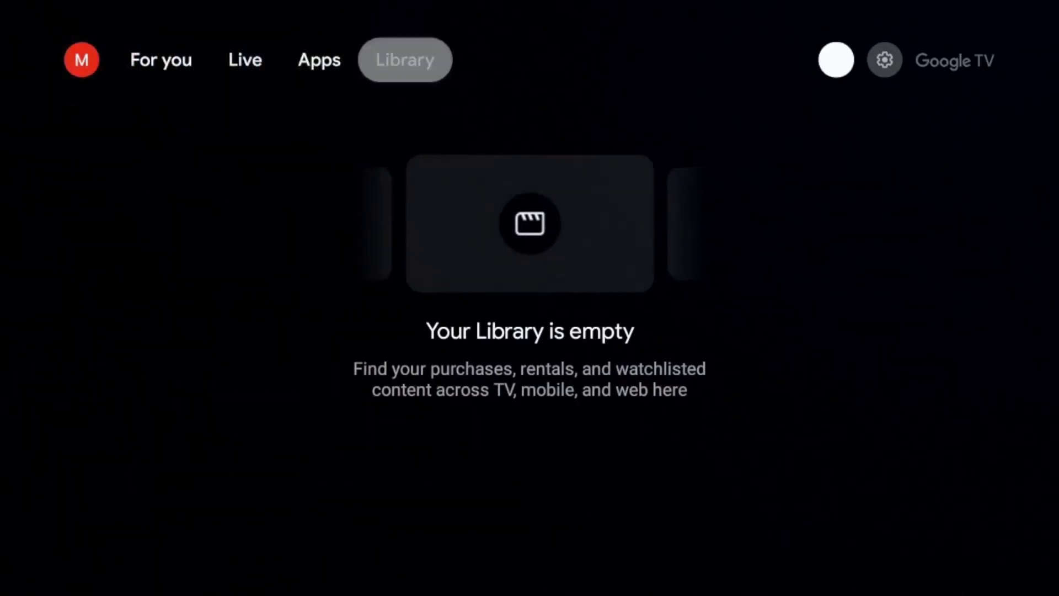
key("Right")
key("Return")
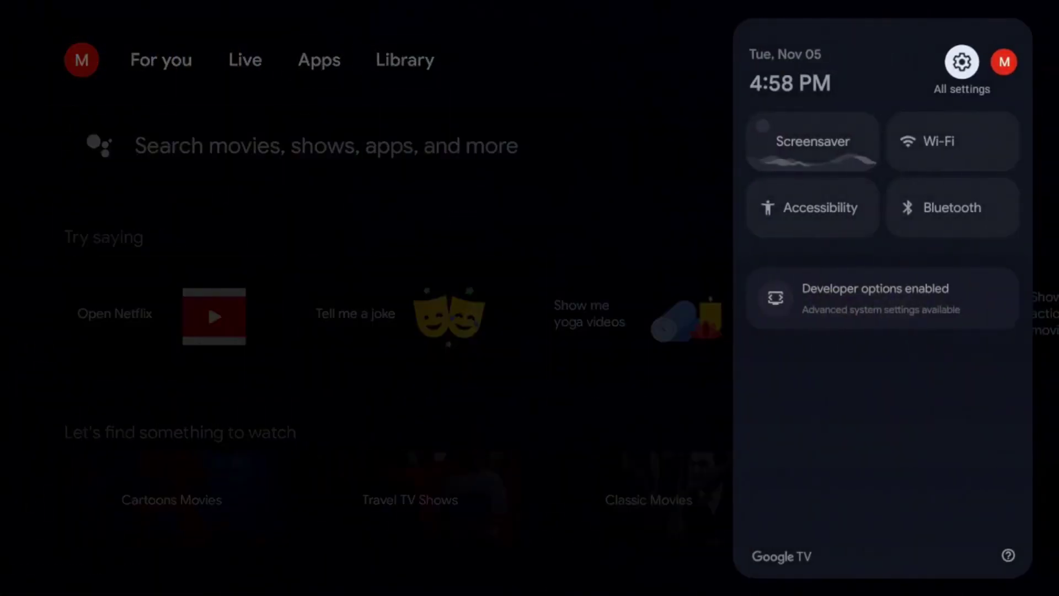
key("Return")
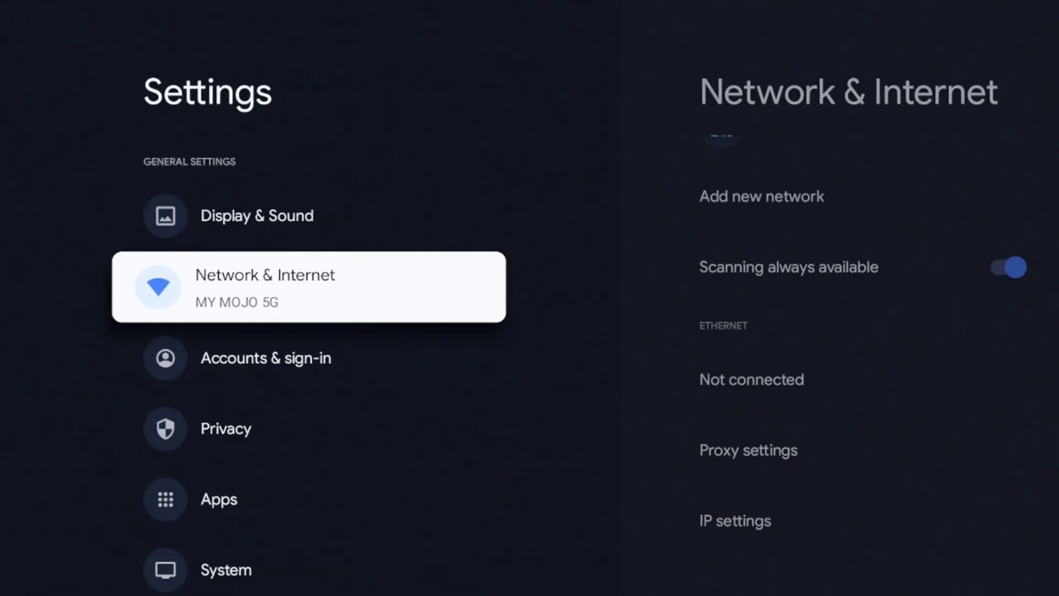
Set Location status to Off in the Location section of the Privacy settings
key("Down")
key("Down")
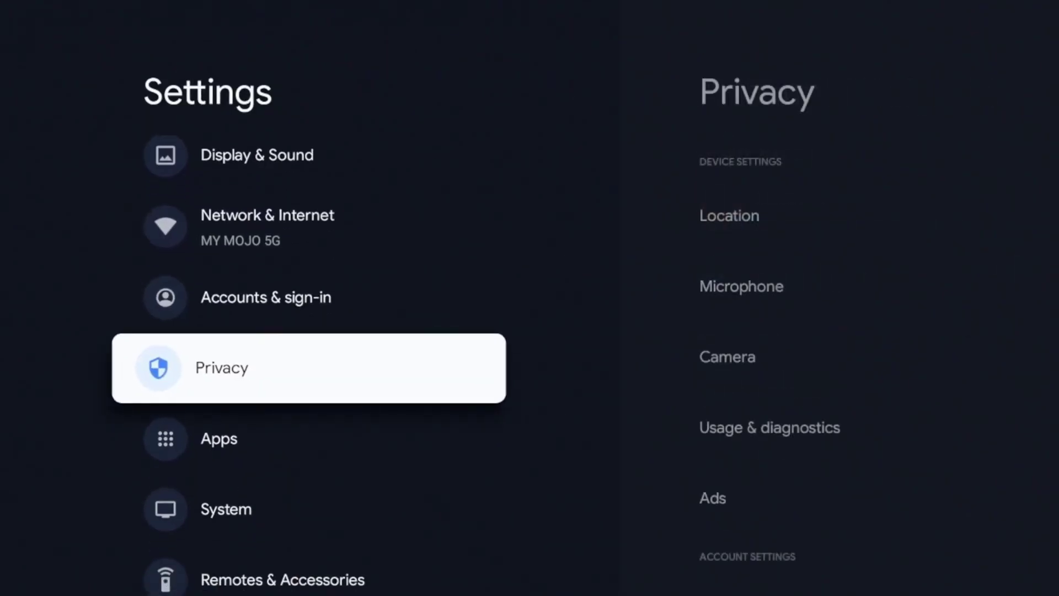
key("Return")
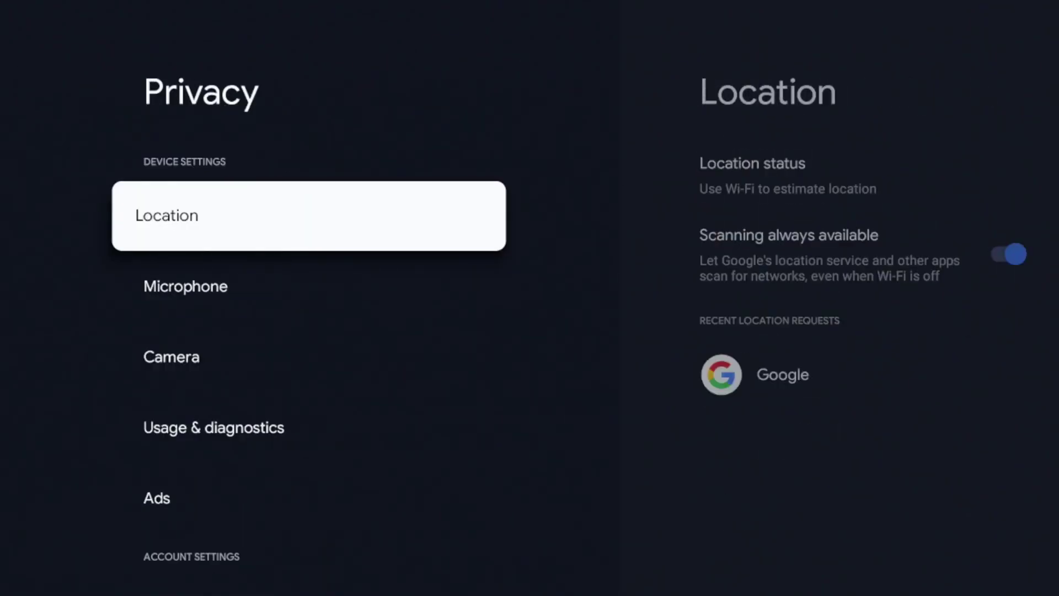
key("Return")
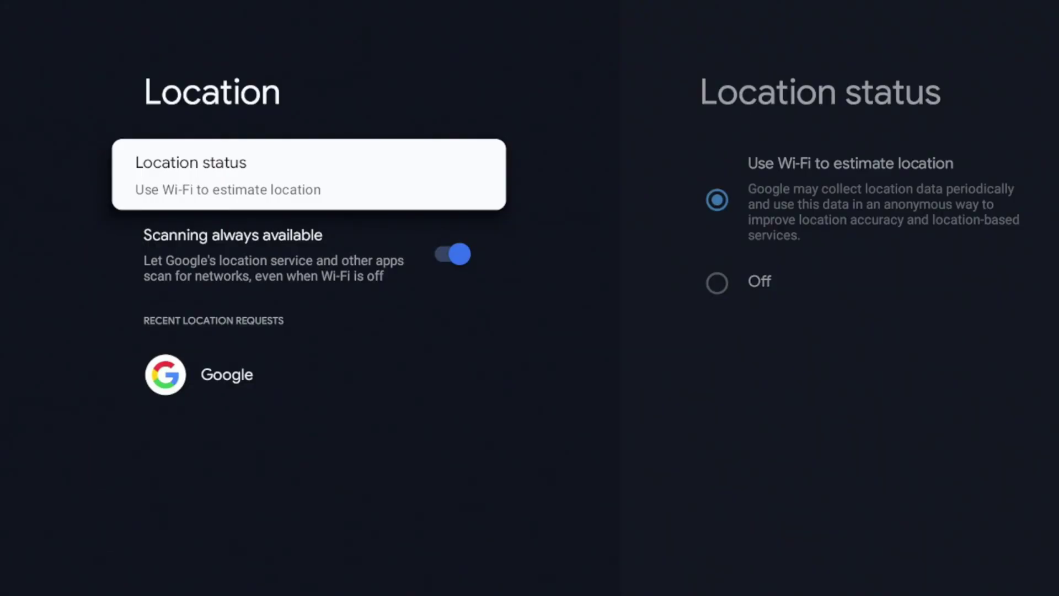
key("Return")
key("Down")
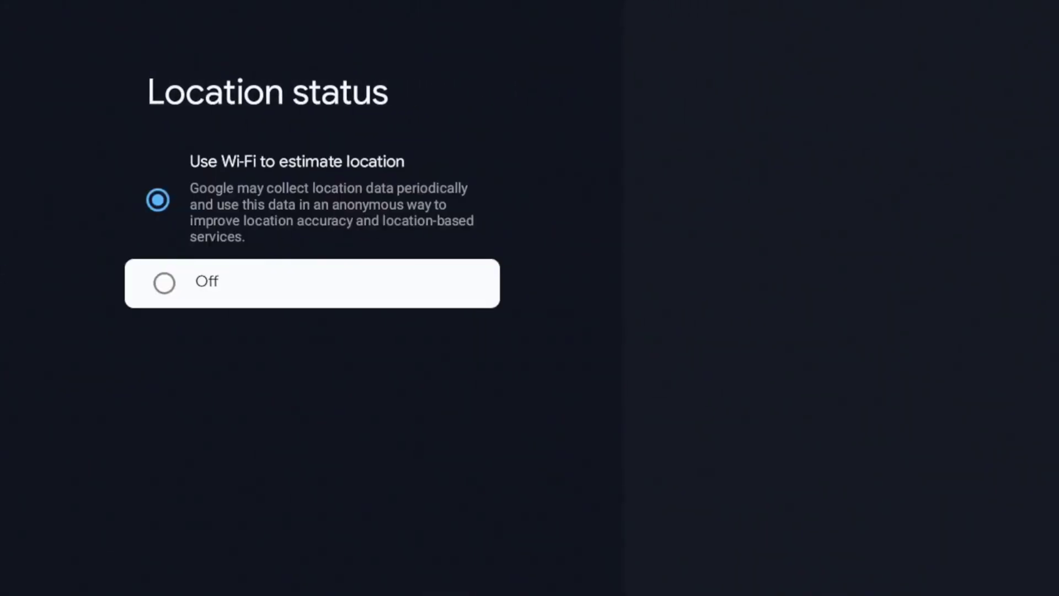
key("Return")
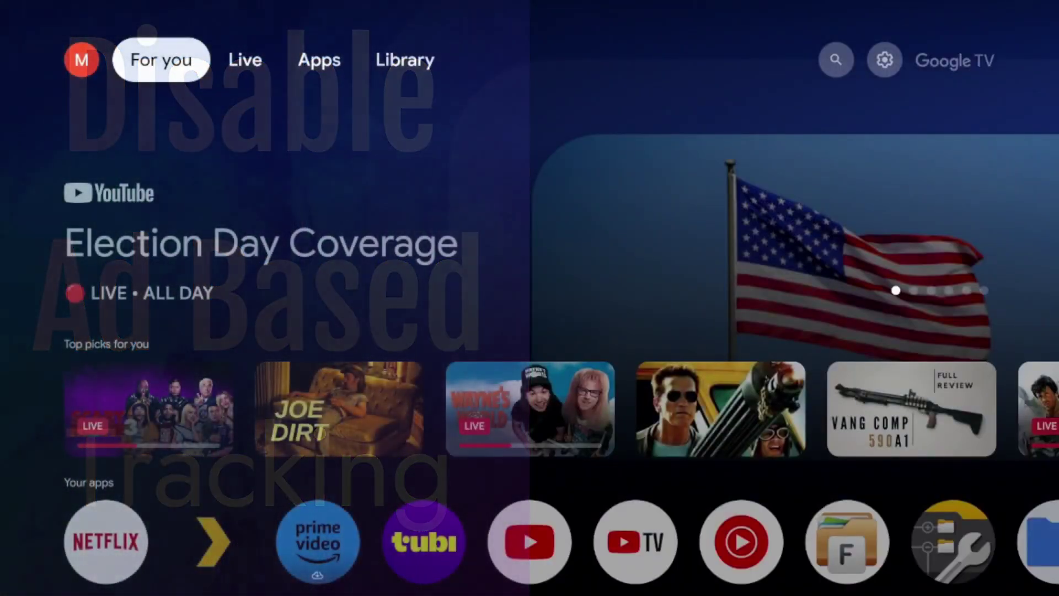
Return to the full device settings from the For you page of the home screen
key("Right")
key("Right")
key("Right")
key("Right")
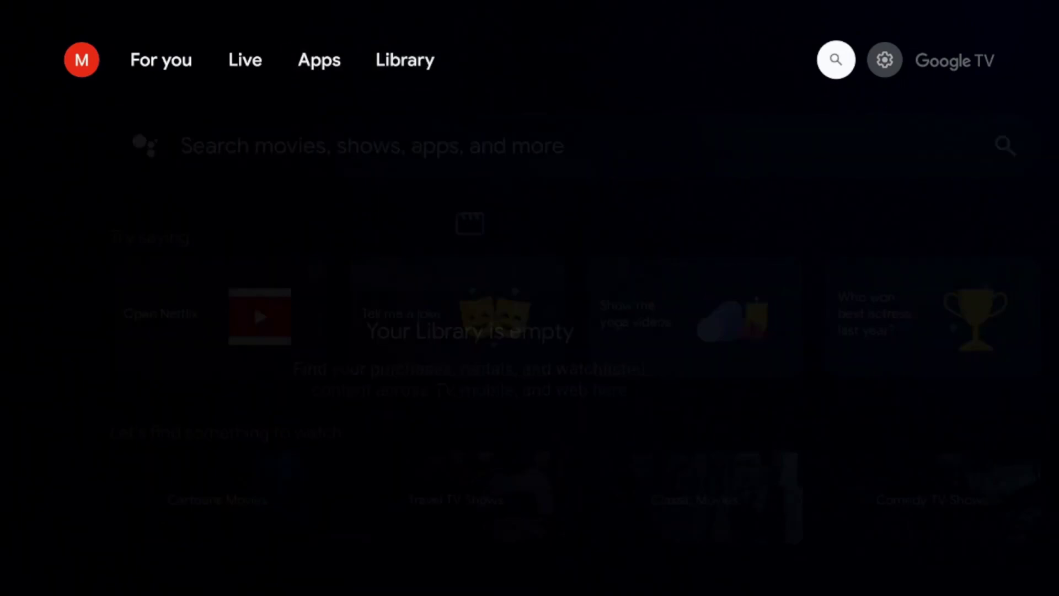
key("Right")
key("Return")
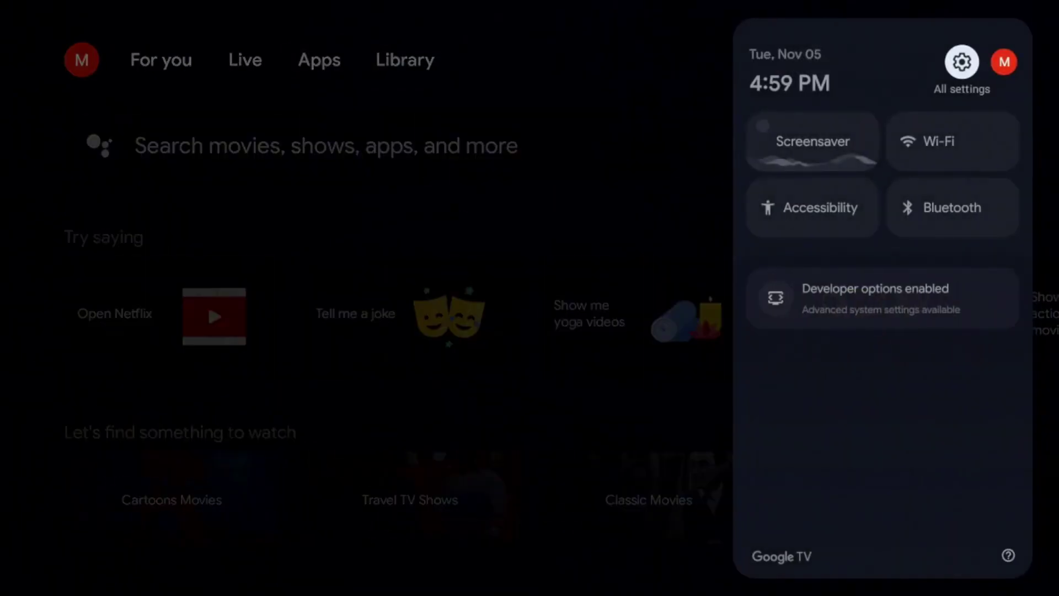
key("Return")
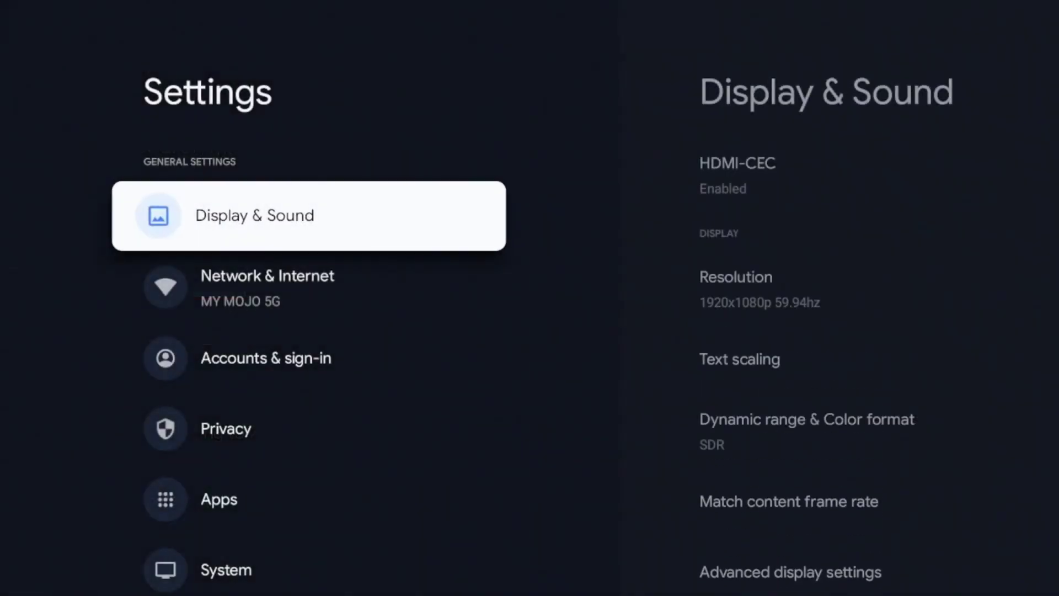
Open the Ads page in the device section of the Privacy settings
key("Down")
key("Down")
key("Down")
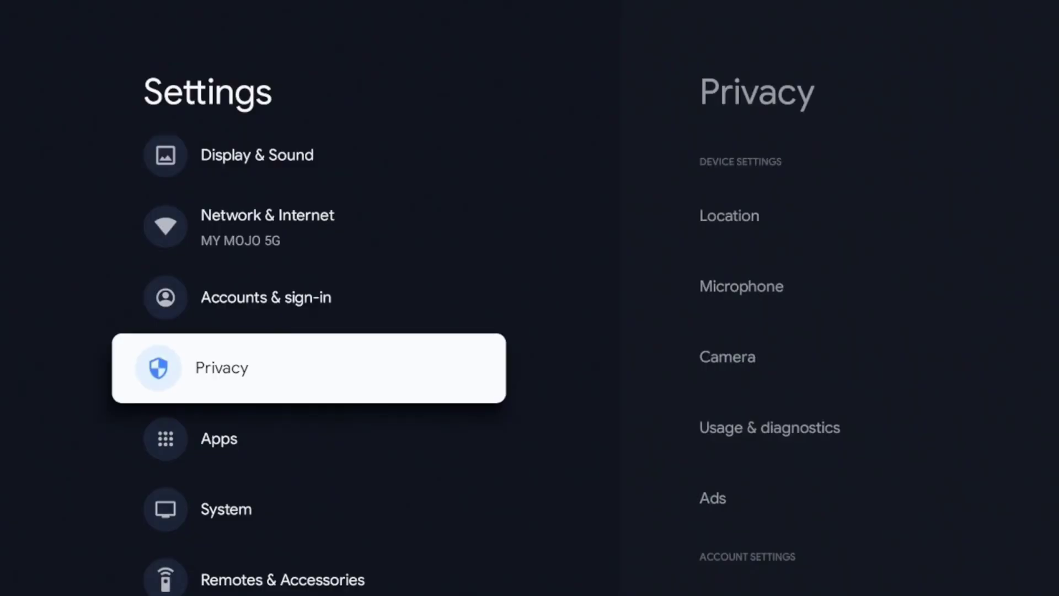
key("Return")
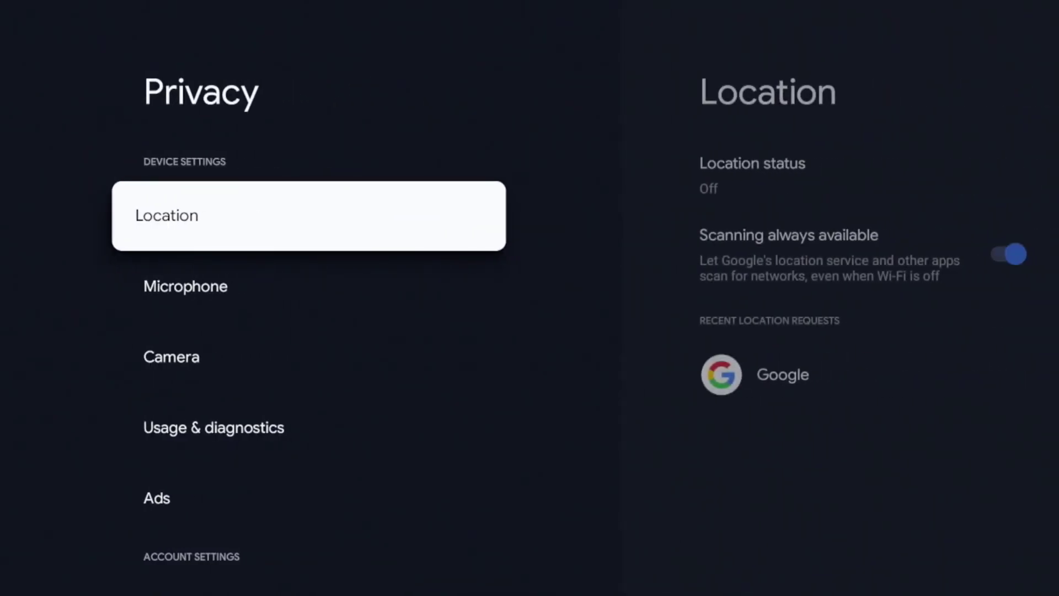
key("Down")
key("Down")
key("Down")
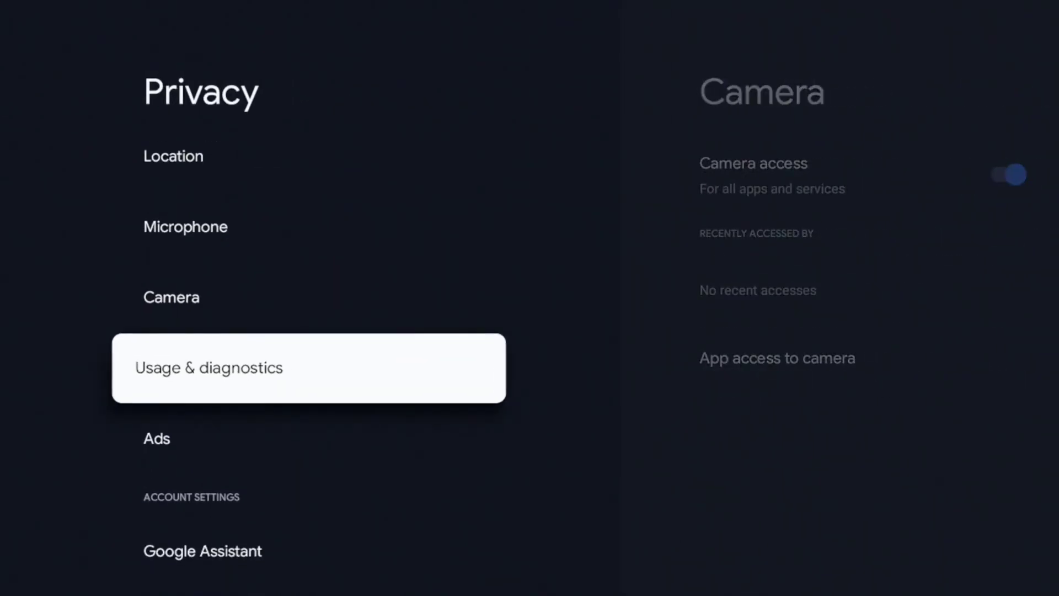
key("Down")
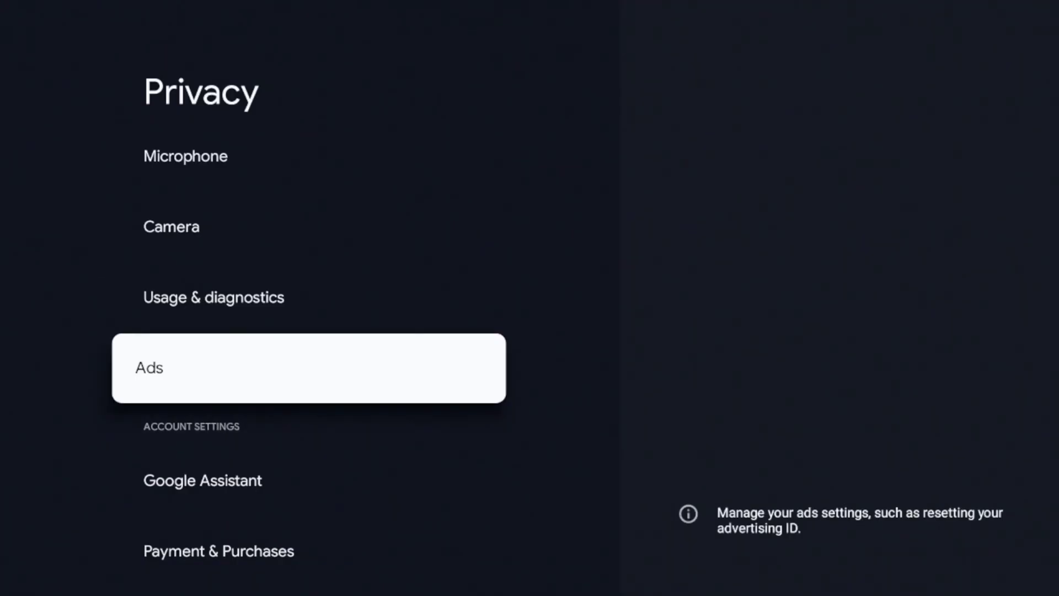
key("Return")
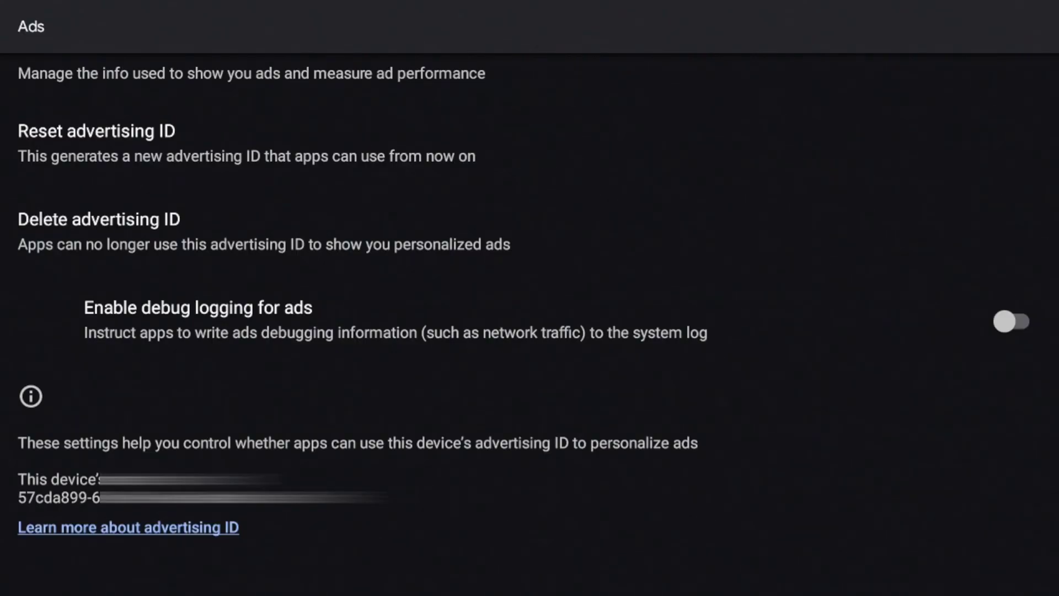
Review the options on the Ads page for debug logging and for resetting or deleting the advertising ID
left_click(128, 527)
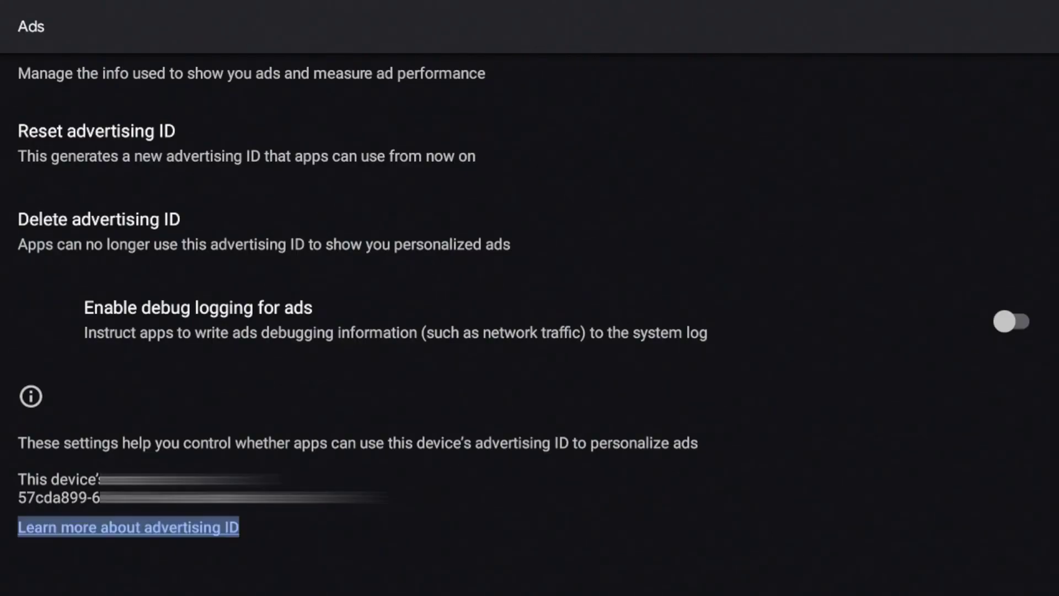
left_click(386, 321)
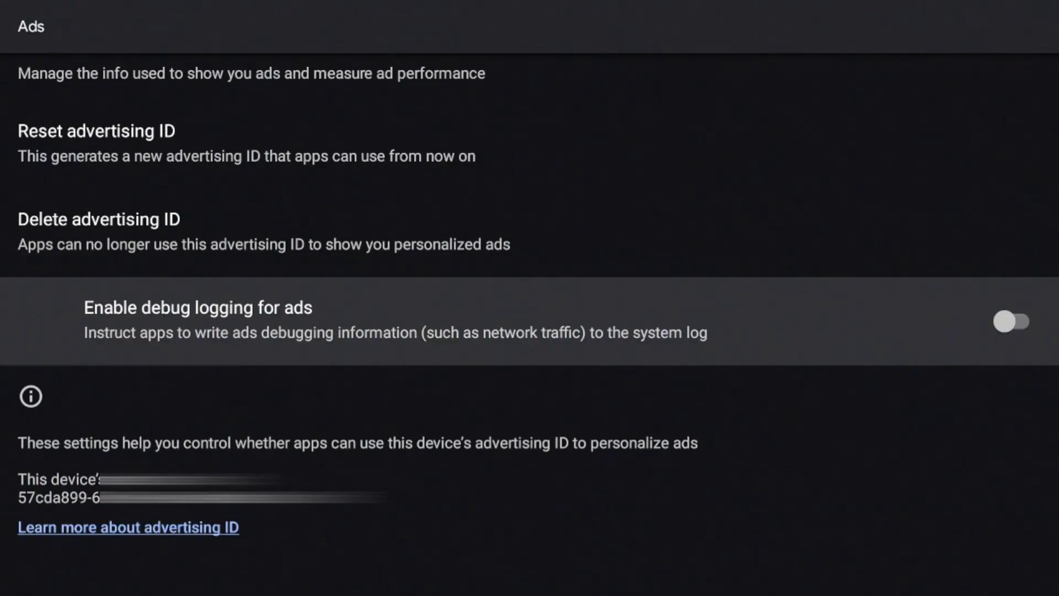
key("Up")
key("Up")
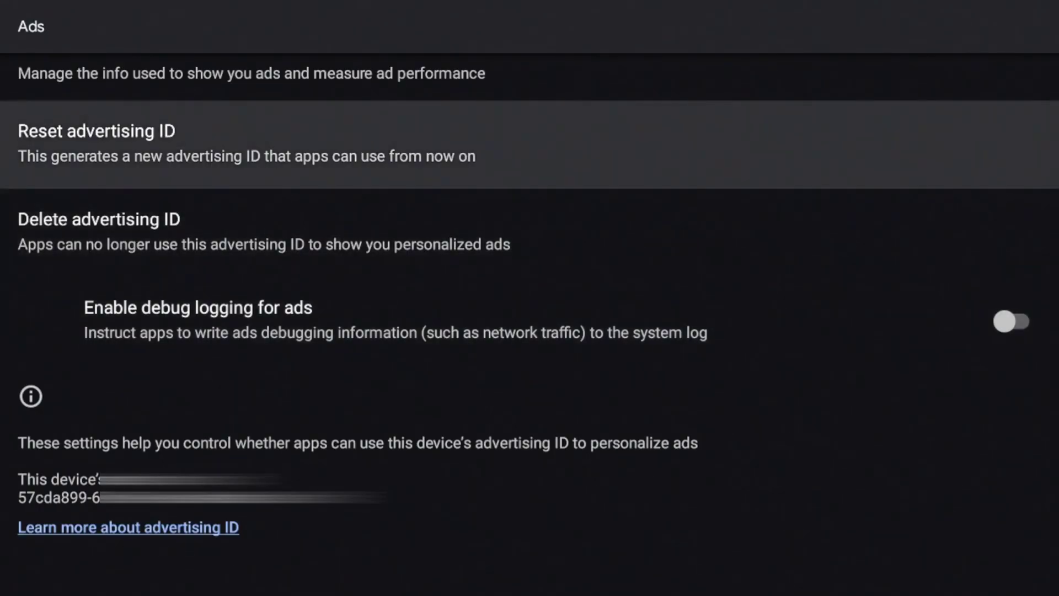
key("Down")
key("Up")
key("Down")
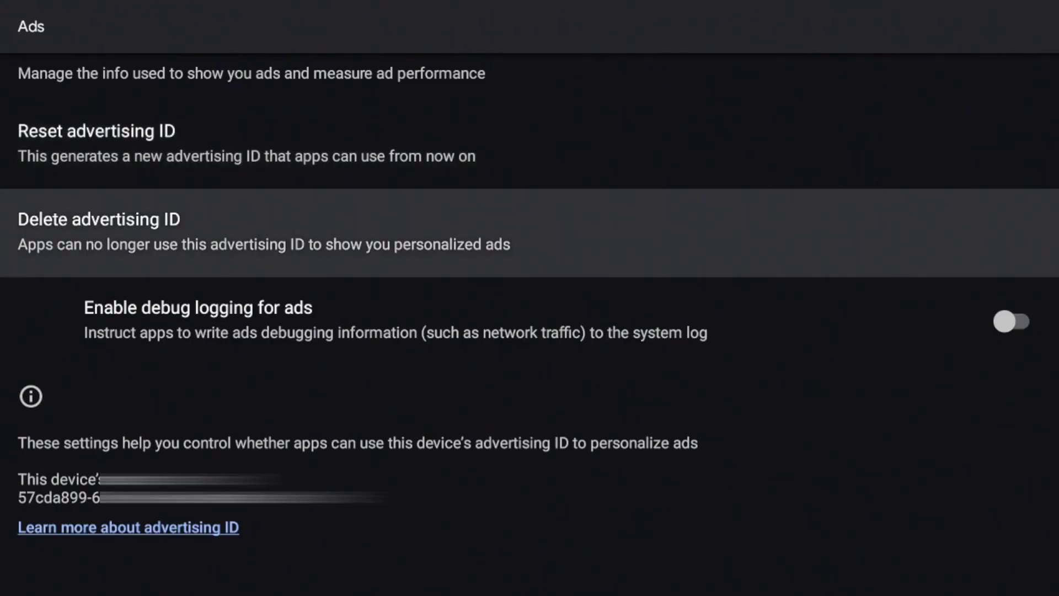
key("Up")
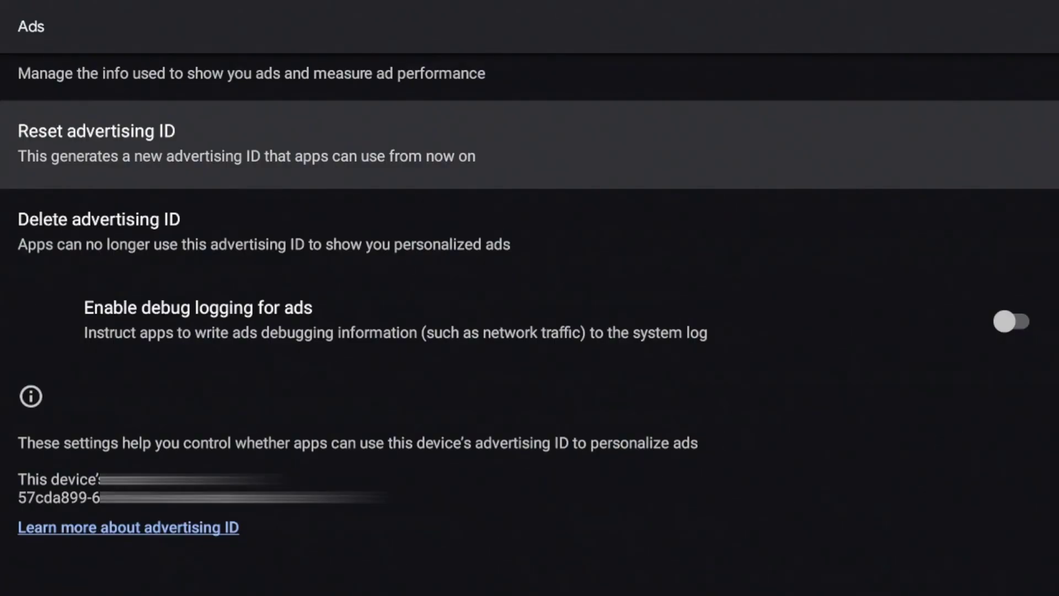
Delete the device's advertising ID and confirm the deletion
key("Down")
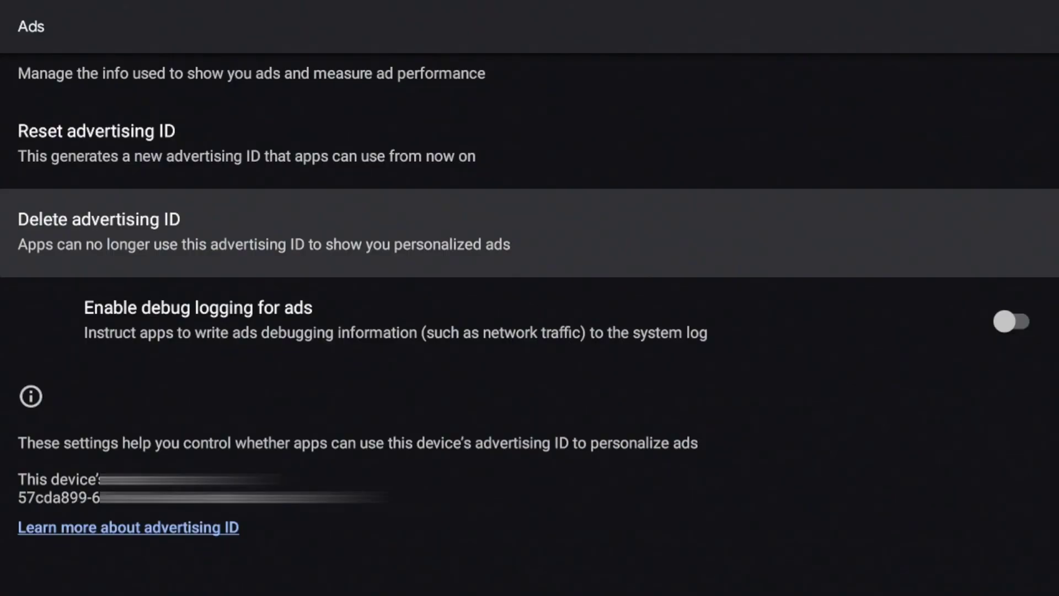
key("Return")
key("Return")
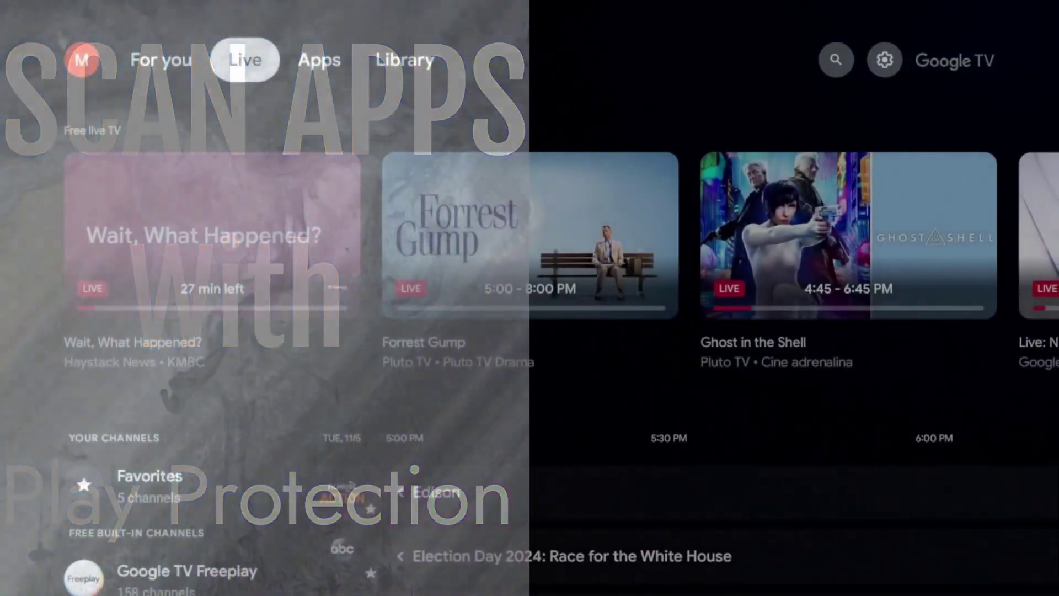
Open the full device settings from the Live page of the home screen
key("Right")
key("Right")
key("Right")
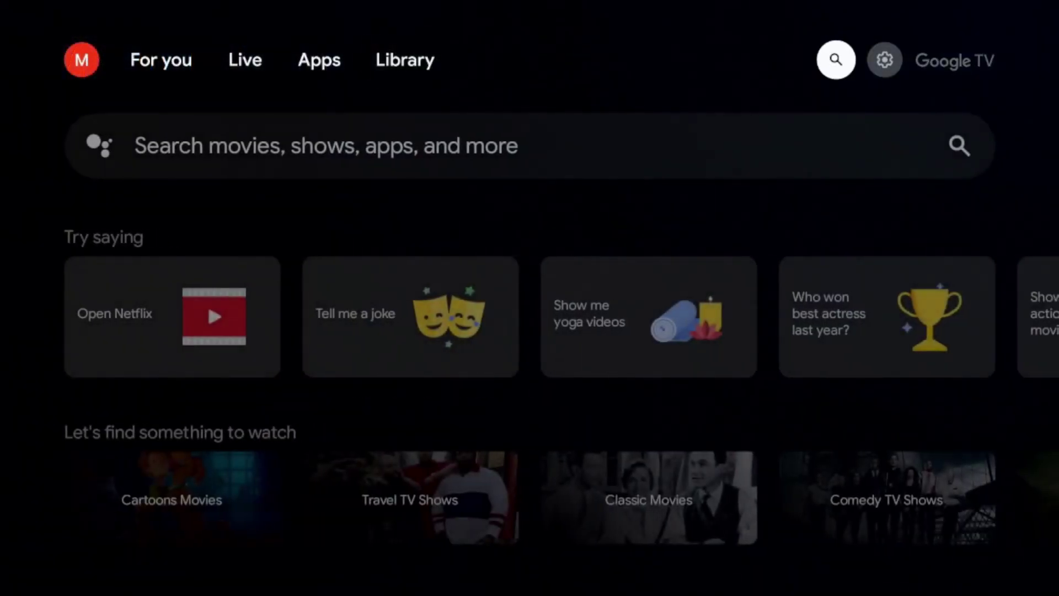
key("Right")
key("Return")
key("Return")
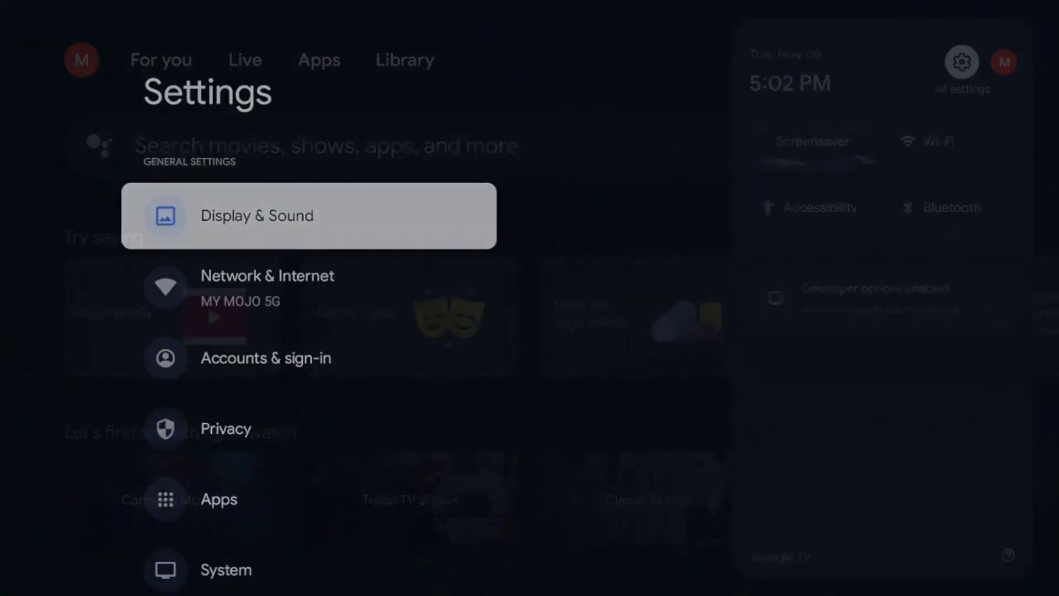
Turn off Scan apps with Play Protect in the Security section of the Privacy settings
key("Down")
key("Down")
key("Down")
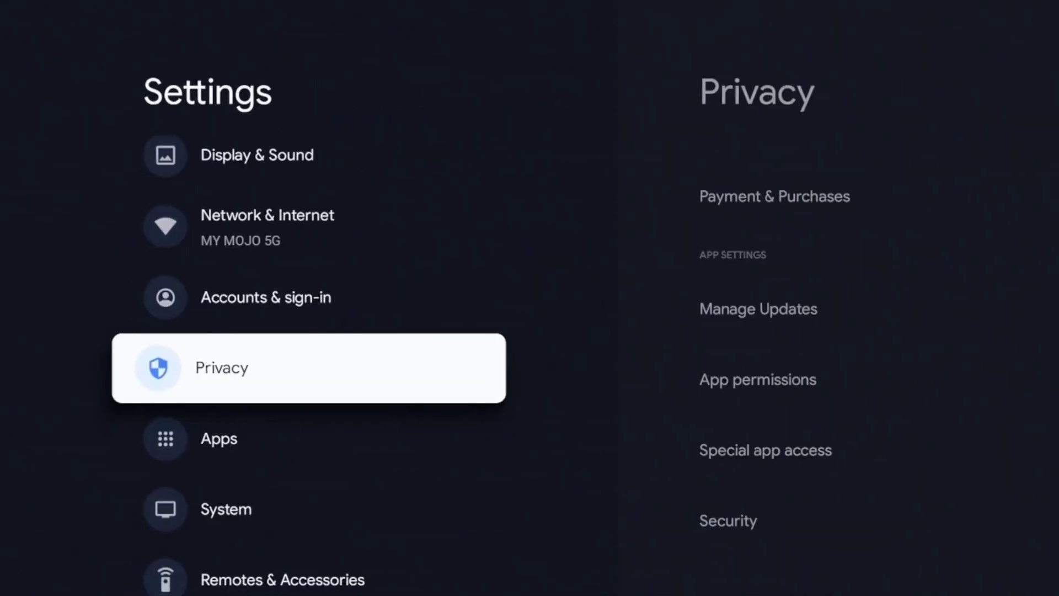
key("Return")
key("Down")
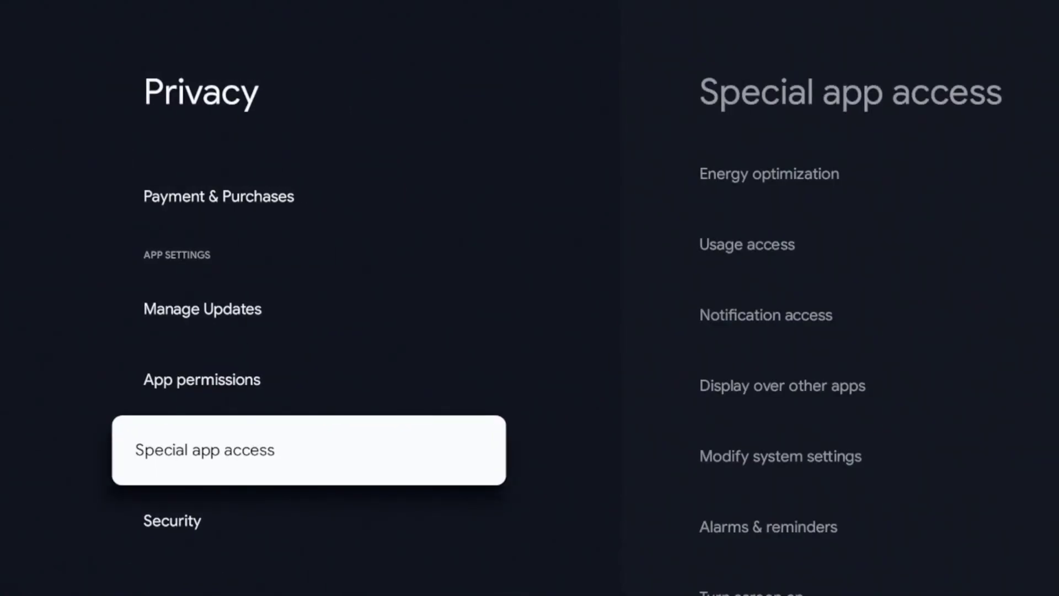
key("Down")
key("Return")
key("Up")
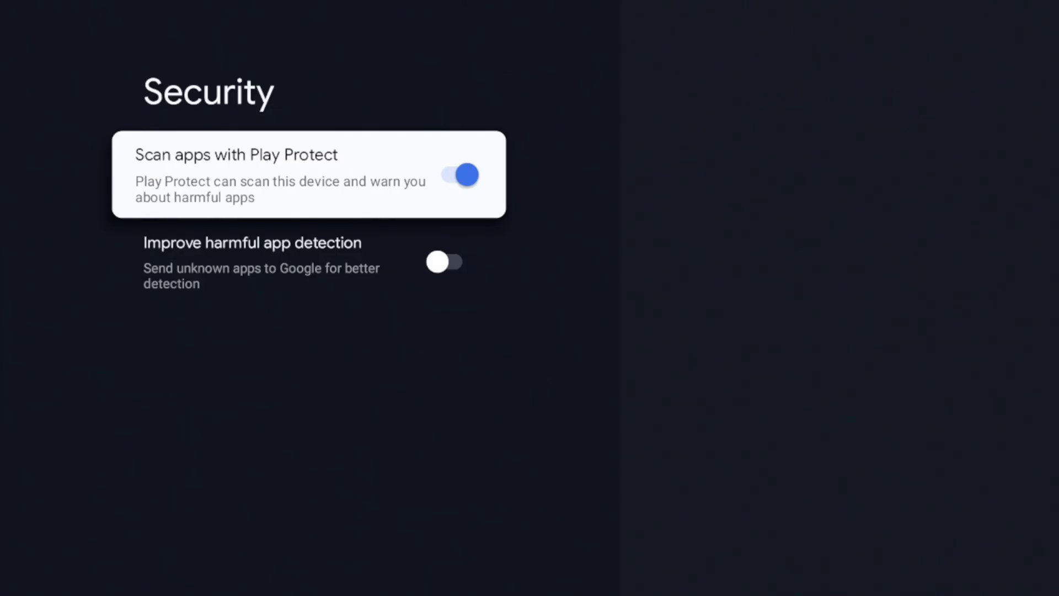
key("Return")
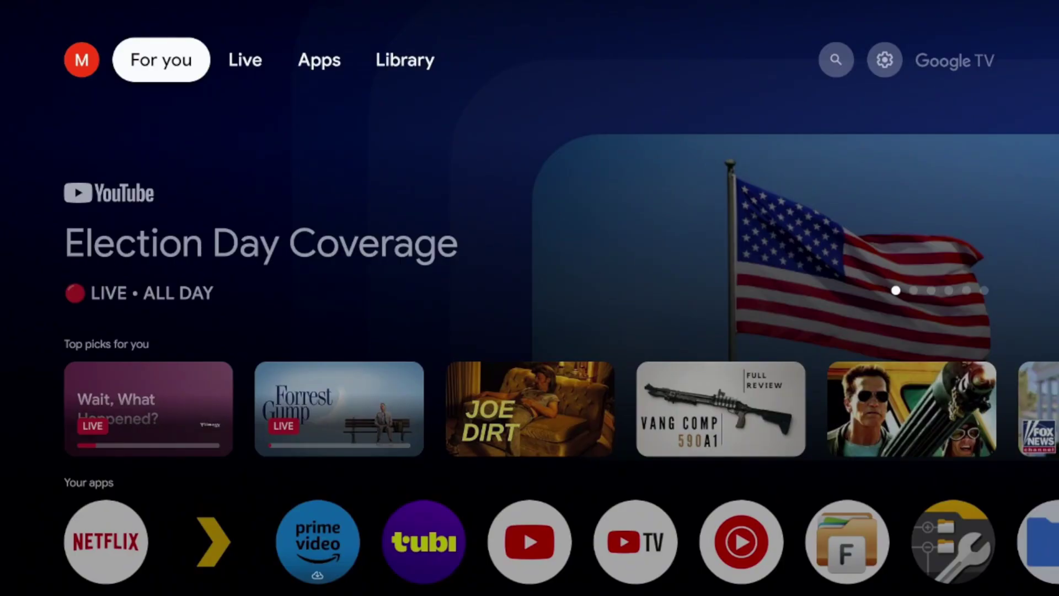
key("Down")
key("Down")
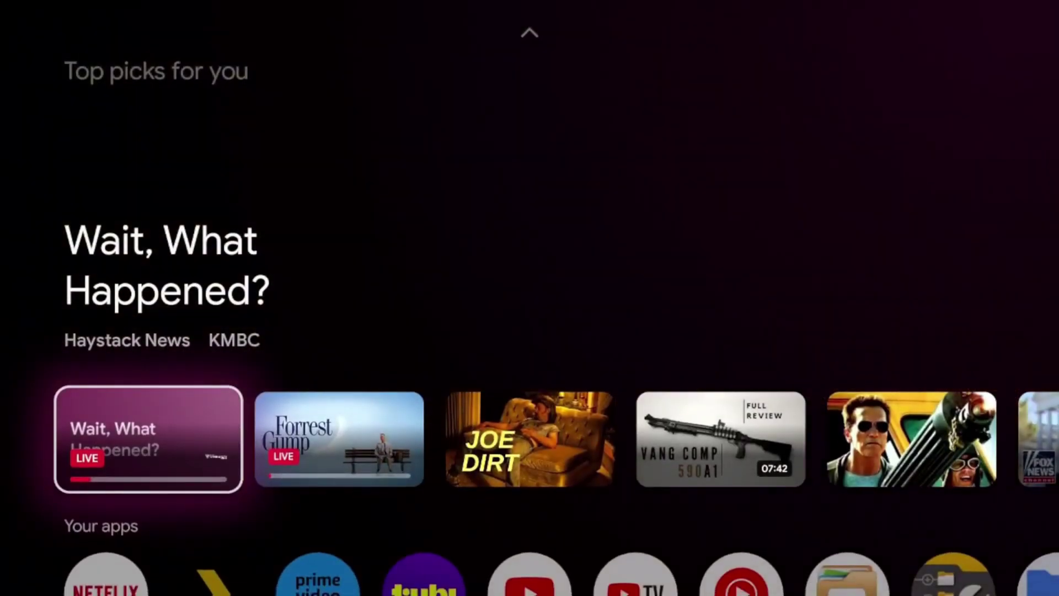
Look through the recommendation rows on the For you page as far as Free ad-supported movies, and return to the beginning of the page
key("Down")
key("Down")
key("Down")
key("Down")
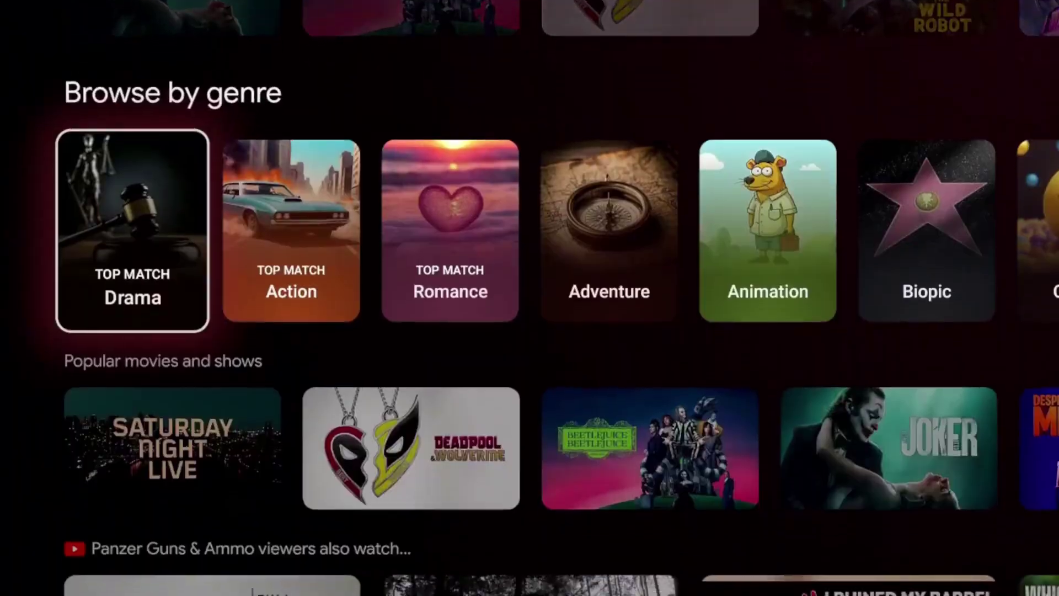
key("Down")
key("Down")
key("Down")
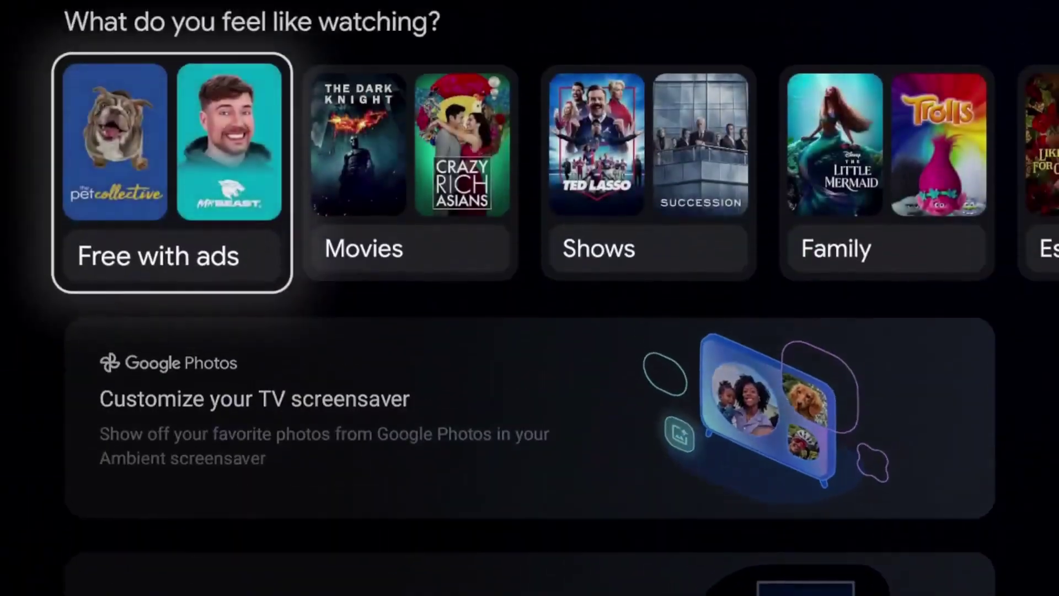
key("Down")
key("Down")
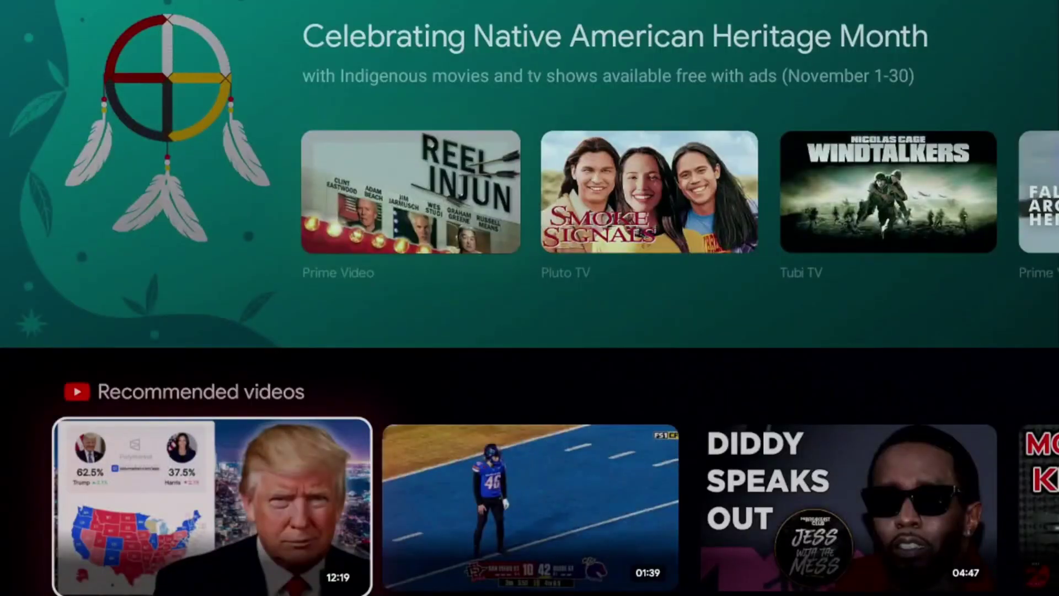
key("Down")
key("Down")
key("Down")
key("Down")
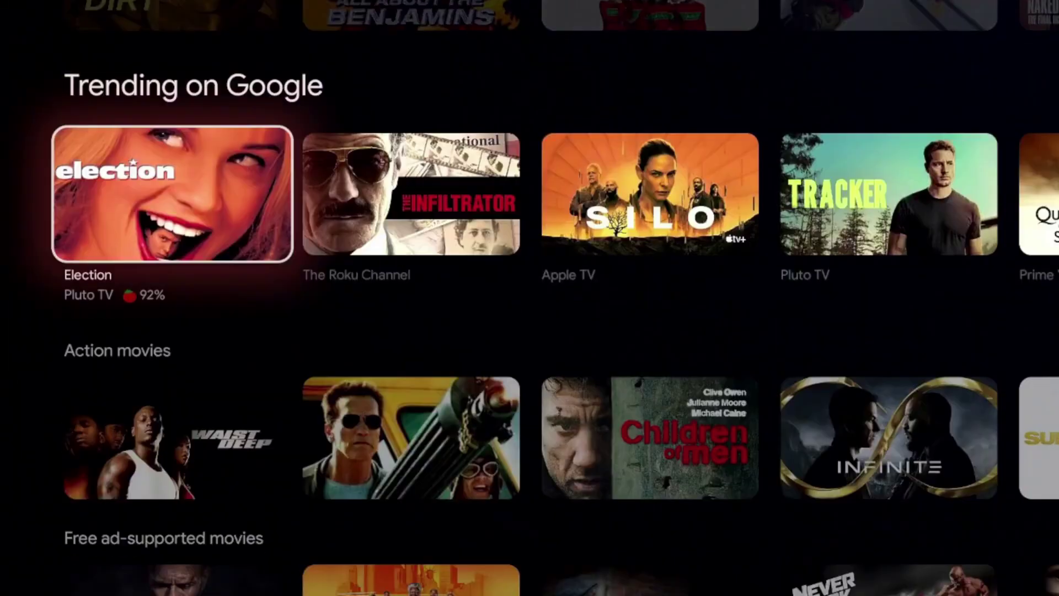
key("Down")
key("Down")
key("Up")
key("Up")
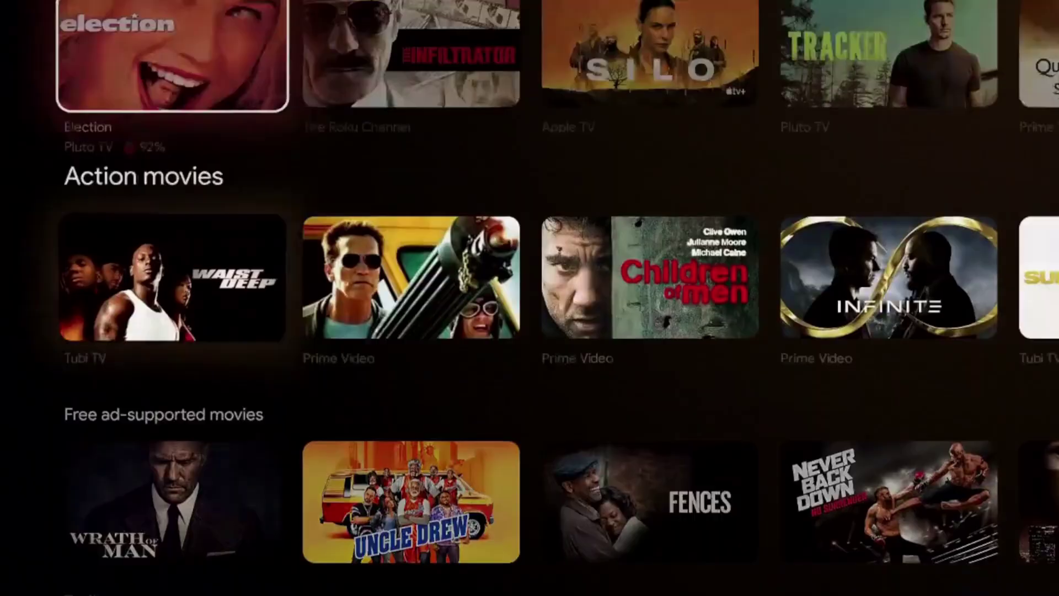
key("Down")
key("Down")
key("Down")
key("Down")
key("Down")
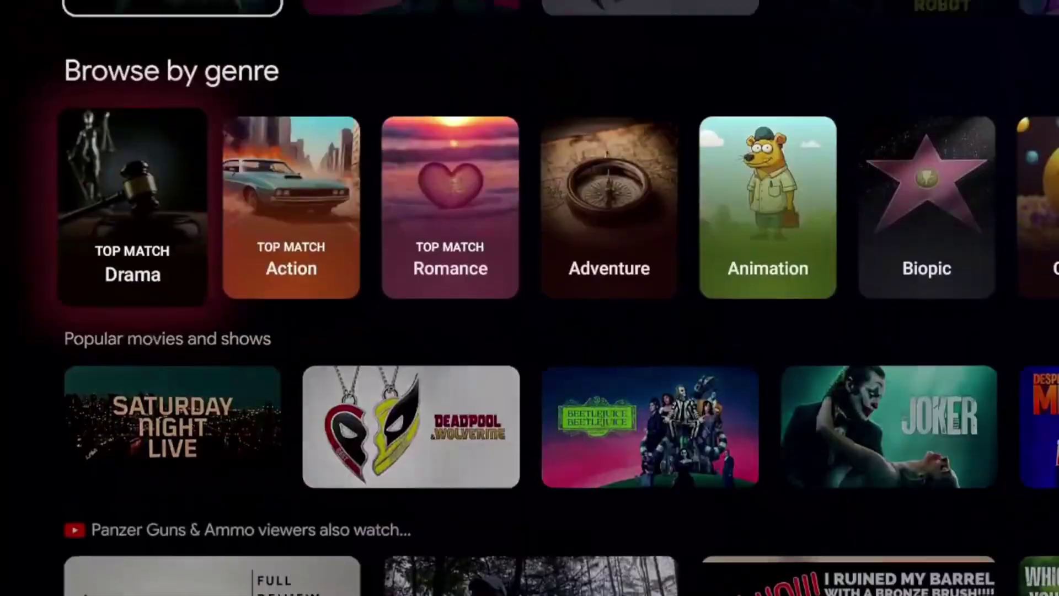
key("Escape")
Open the service management list offered at the end of the For you page
key("Down")
key("Down")
key("Down")
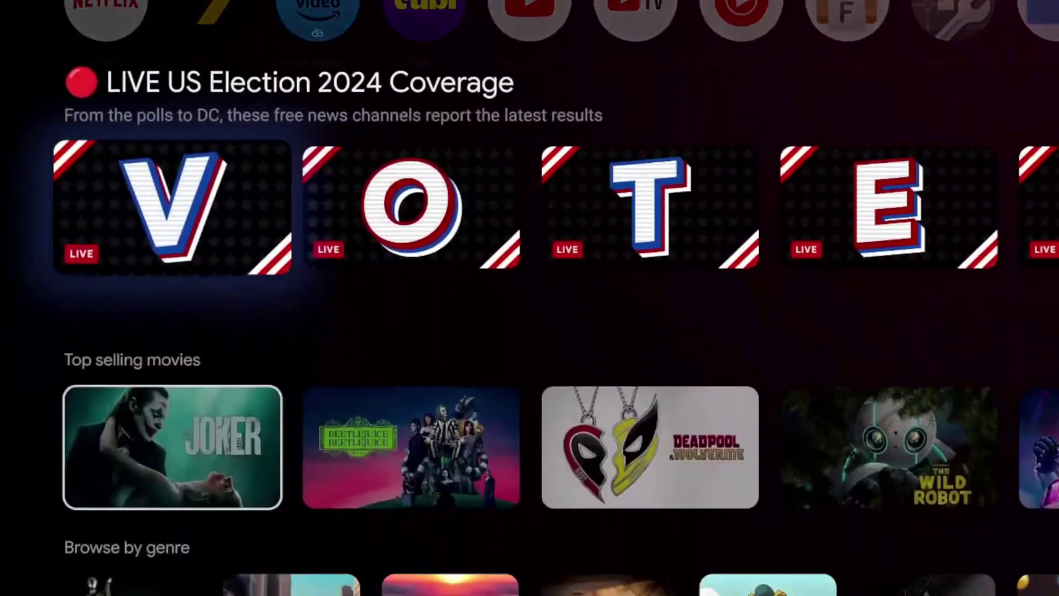
key("Down")
key("Down")
key("Down")
key("Down")
key("Down")
key("Down")
key("Down")
key("Down")
key("Down")
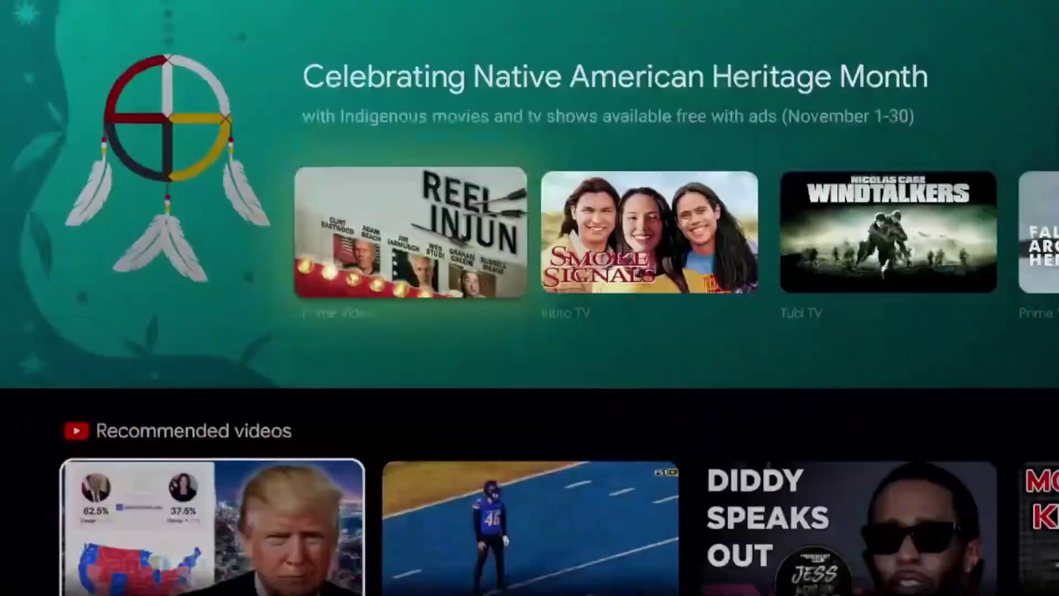
key("Down")
key("Down")
key("Down")
key("Down")
key("Down")
key("Down")
key("Down")
key("Down")
key("Down")
key("Down")
key("Down")
key("Down")
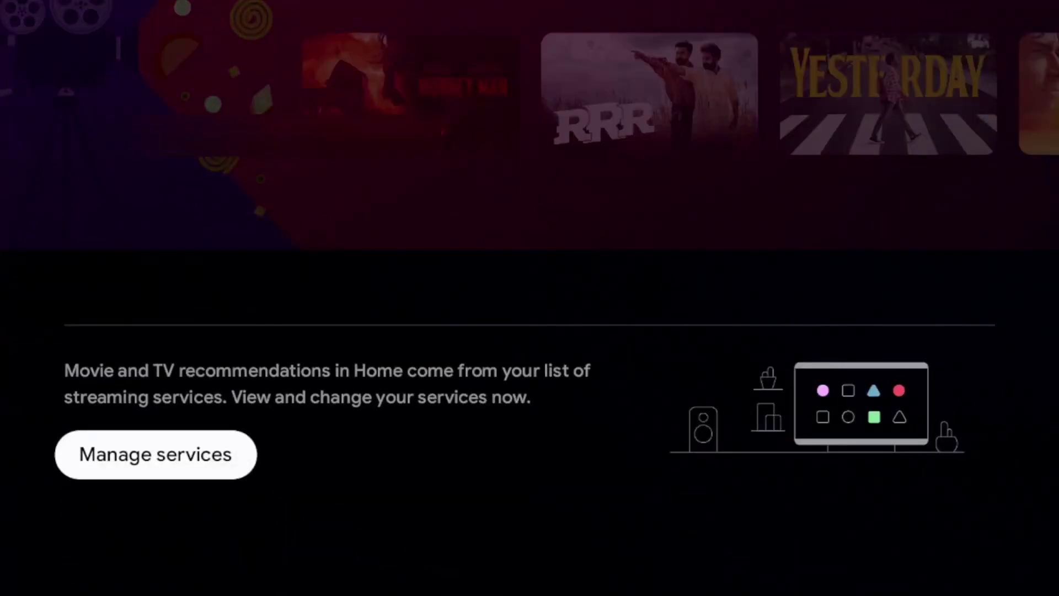
key("Return")
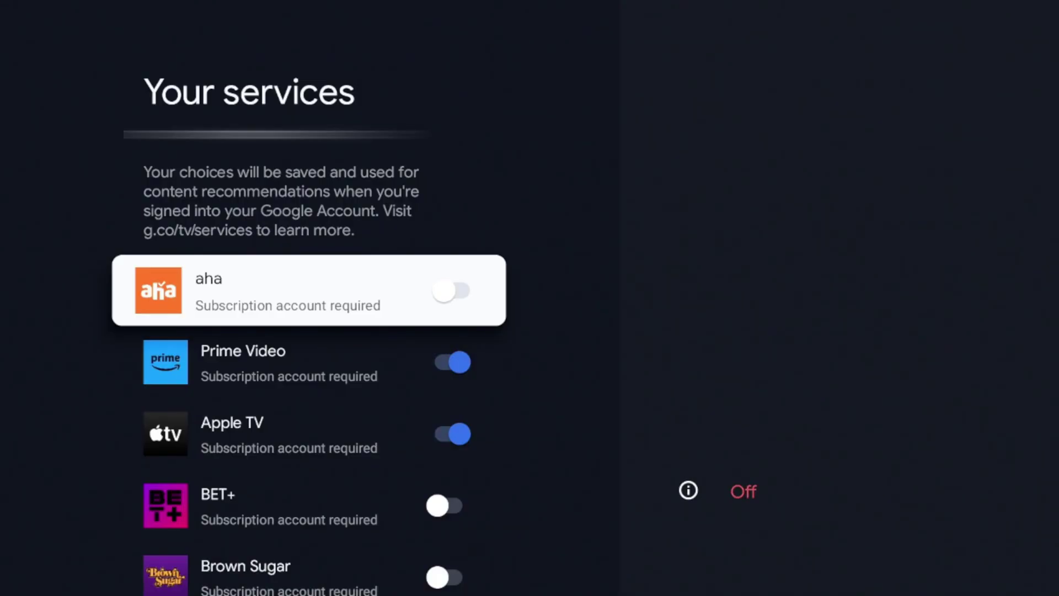
Turn off Apple TV in the Your services list
key("Down")
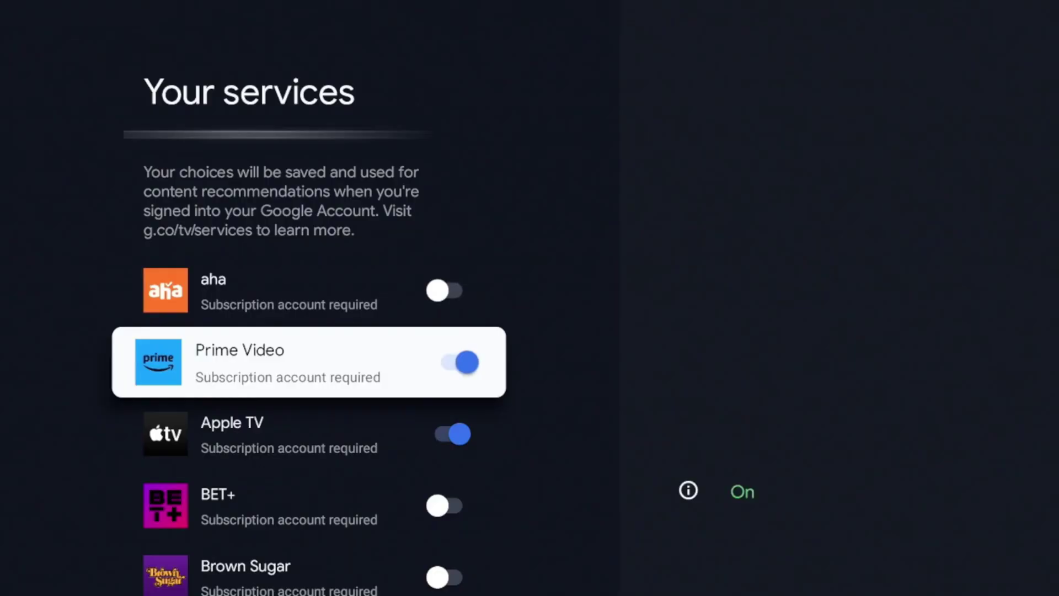
key("Down")
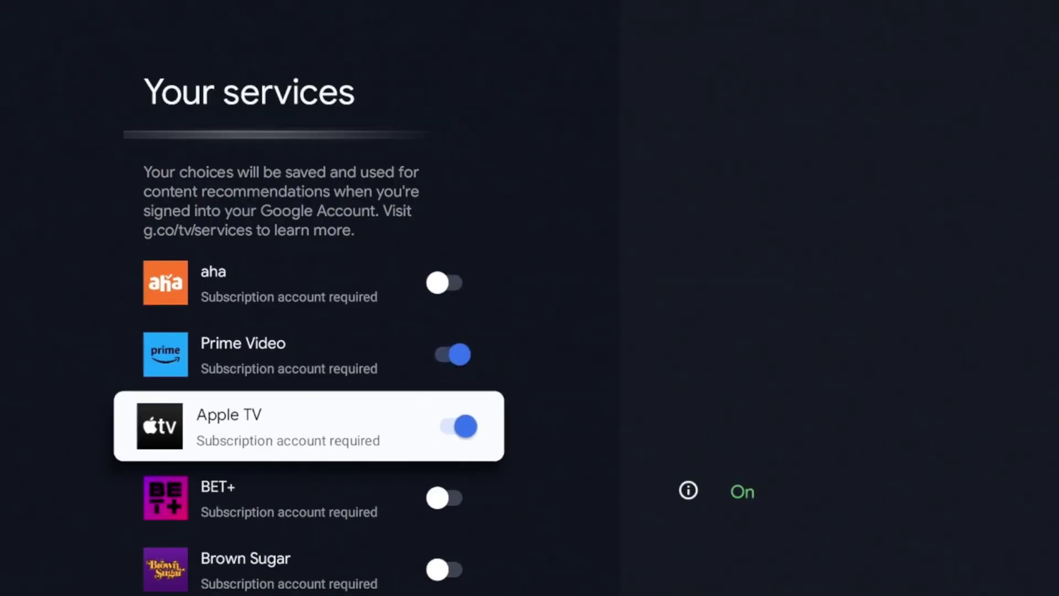
key("Return")
Check which services are switched on in the Your services list, from BET+ through Pluto TV
key("Down")
key("Down")
key("Down")
key("Down")
key("Down")
key("Down")
key("Down")
key("Down")
key("Down")
key("Down")
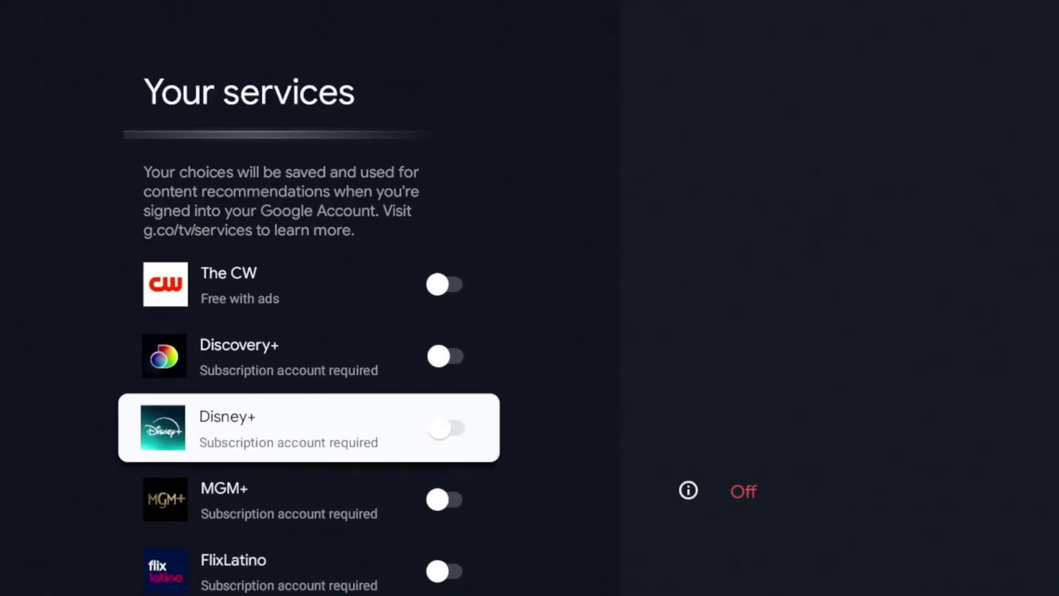
key("Down")
key("Down")
key("Down")
key("Down")
key("Up")
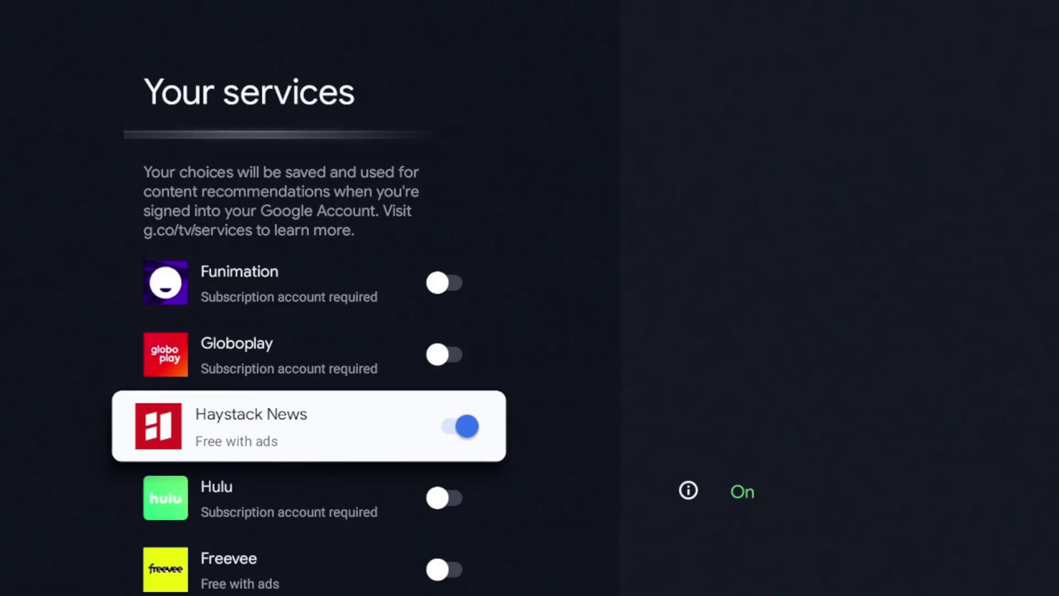
key("Down")
key("Down")
key("Down")
key("Down")
key("Down")
key("Down")
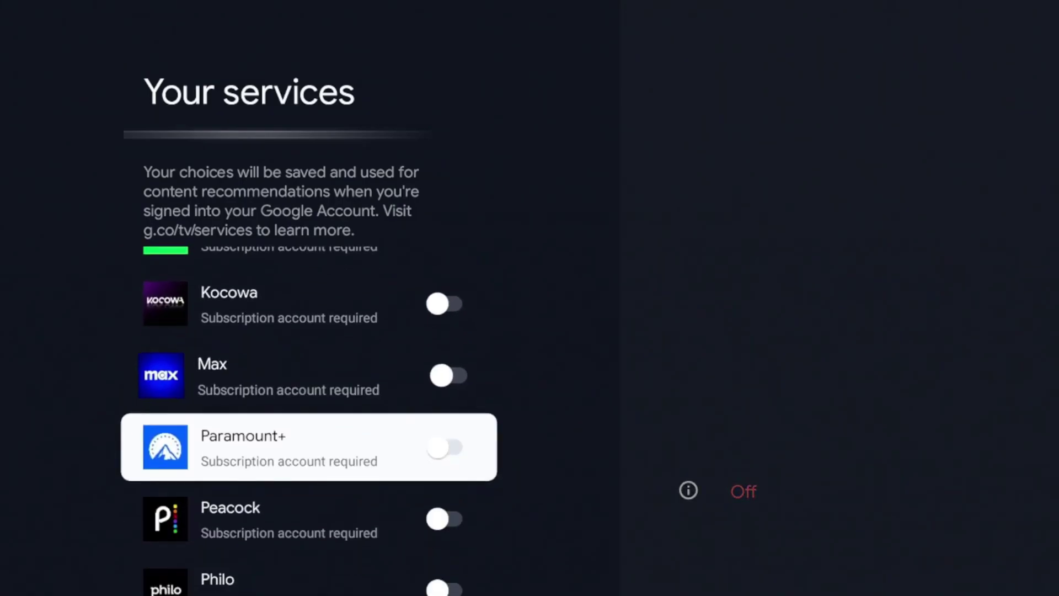
key("Down")
key("Down")
key("Down")
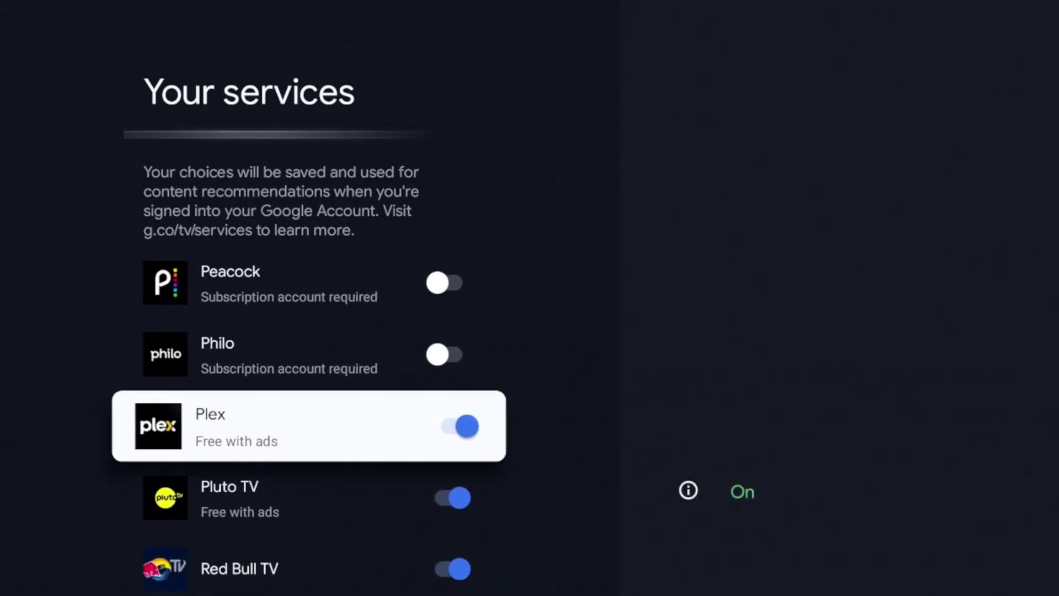
key("Down")
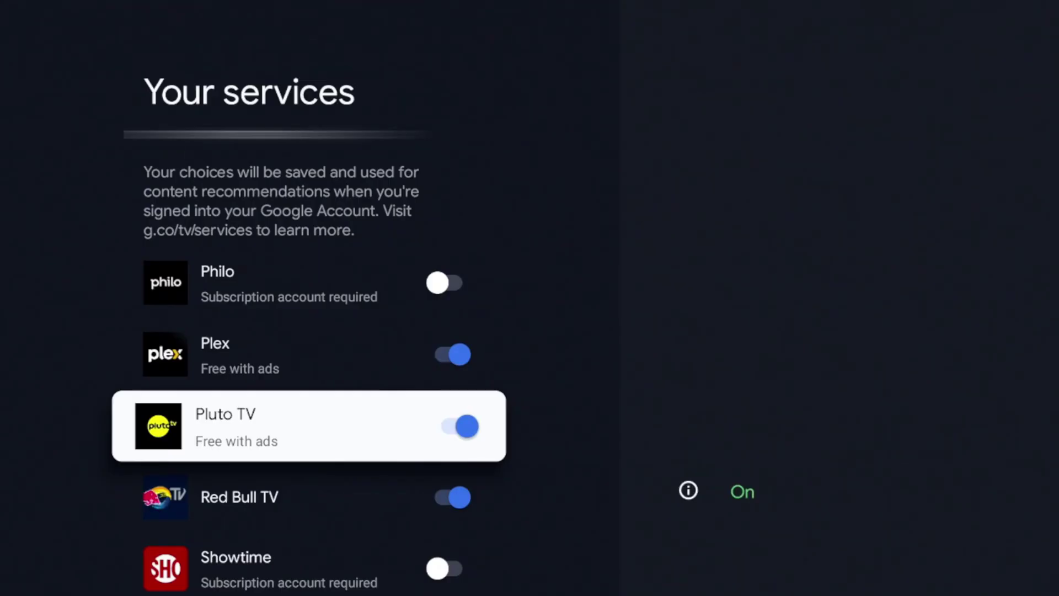
Turn off Red Bull TV in the Your services list
key("Down")
key("Down")
key("Down")
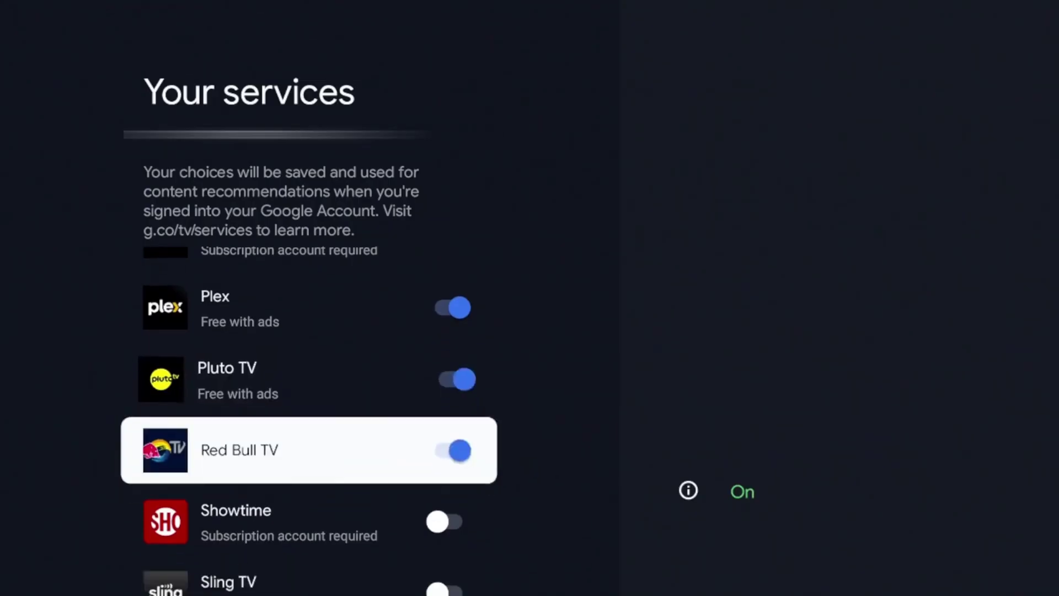
key("Up")
key("Up")
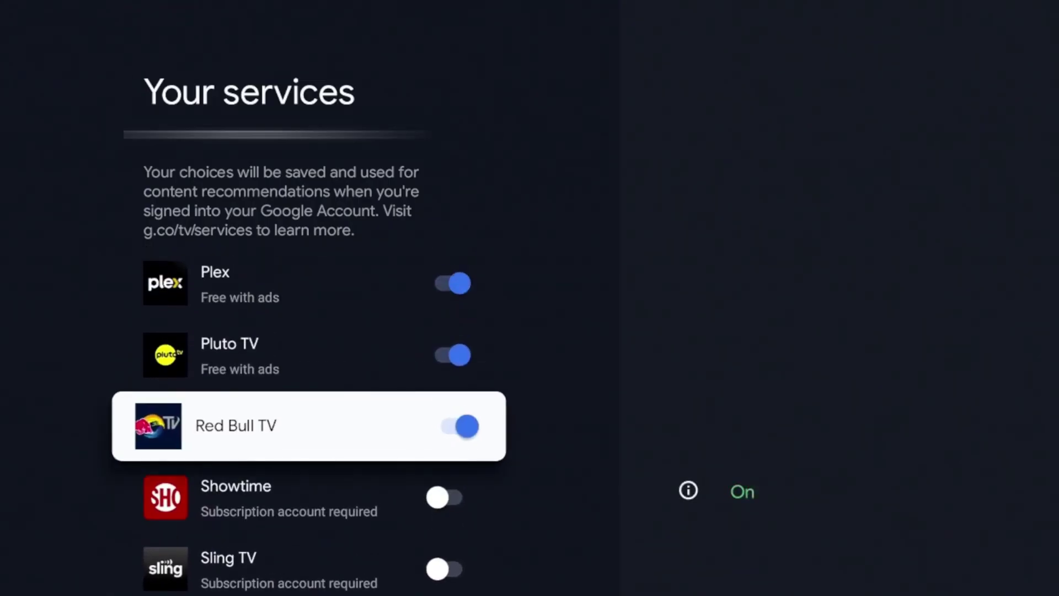
key("Return")
Turn off Xumo Play in the Your services list, check the remaining entries through Zee5 and leave the list
key("Down")
key("Down")
key("Down")
key("Down")
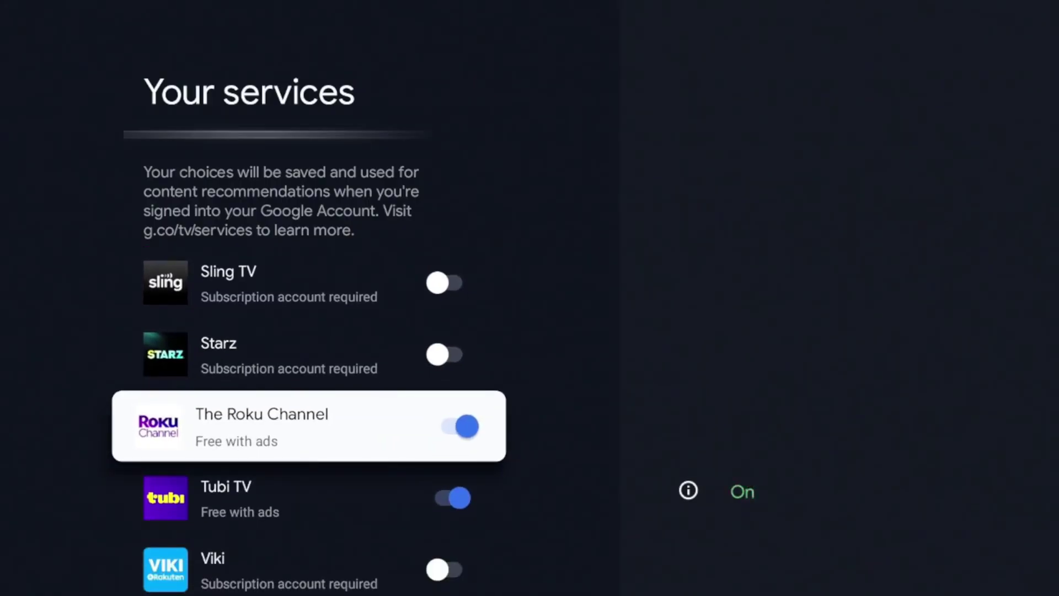
key("Down")
key("Down")
key("Down")
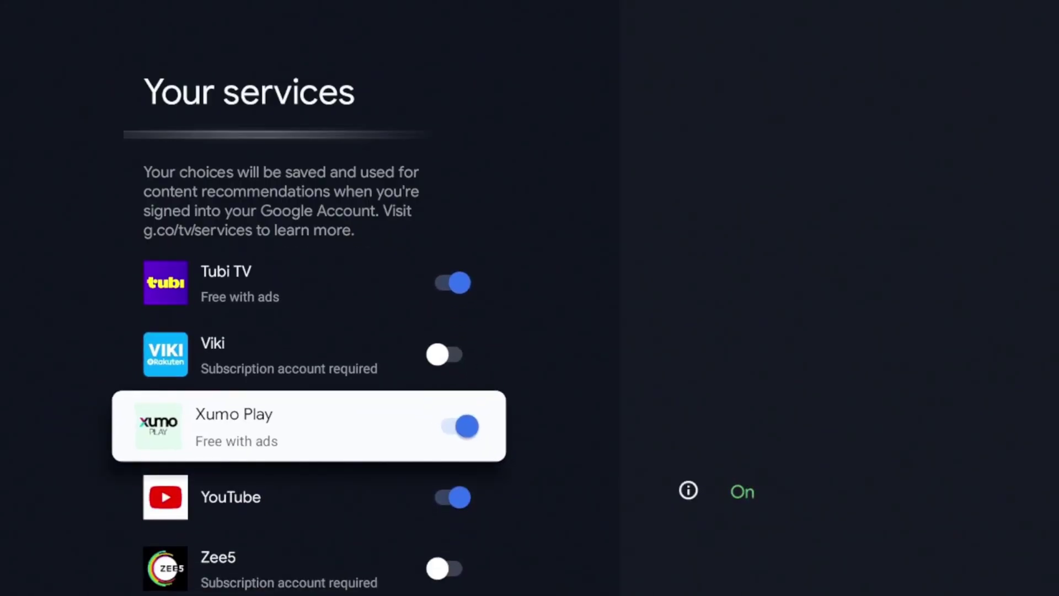
key("Down")
key("Up")
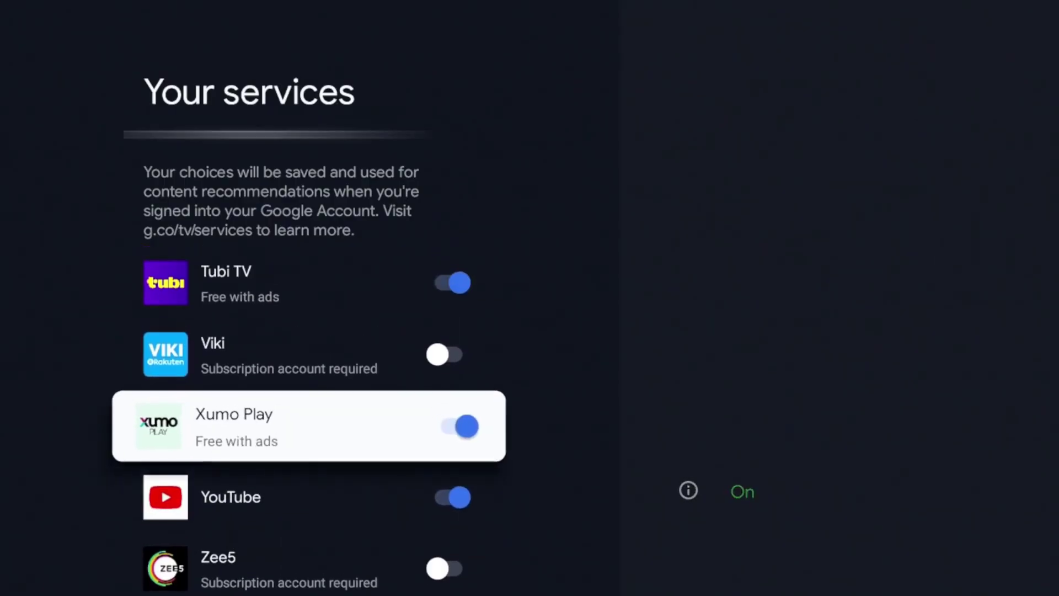
key("Return")
key("Down")
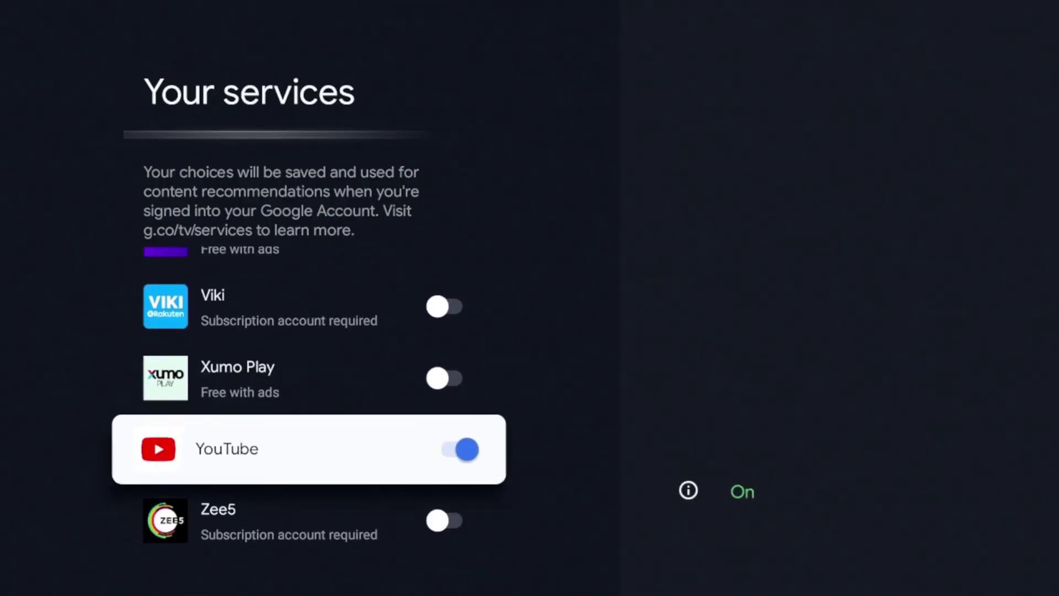
key("Down")
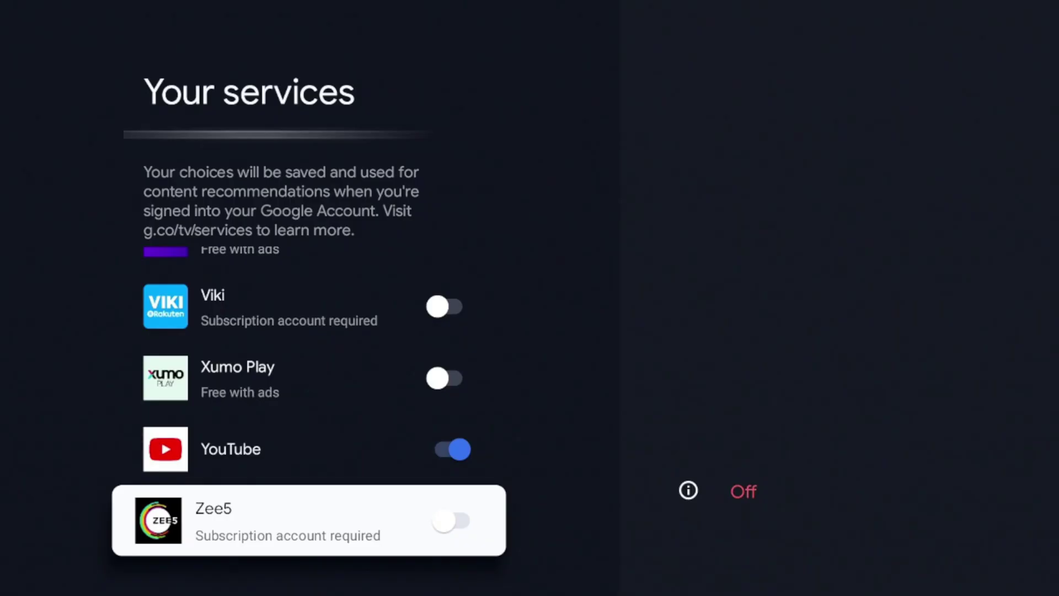
key("Escape")
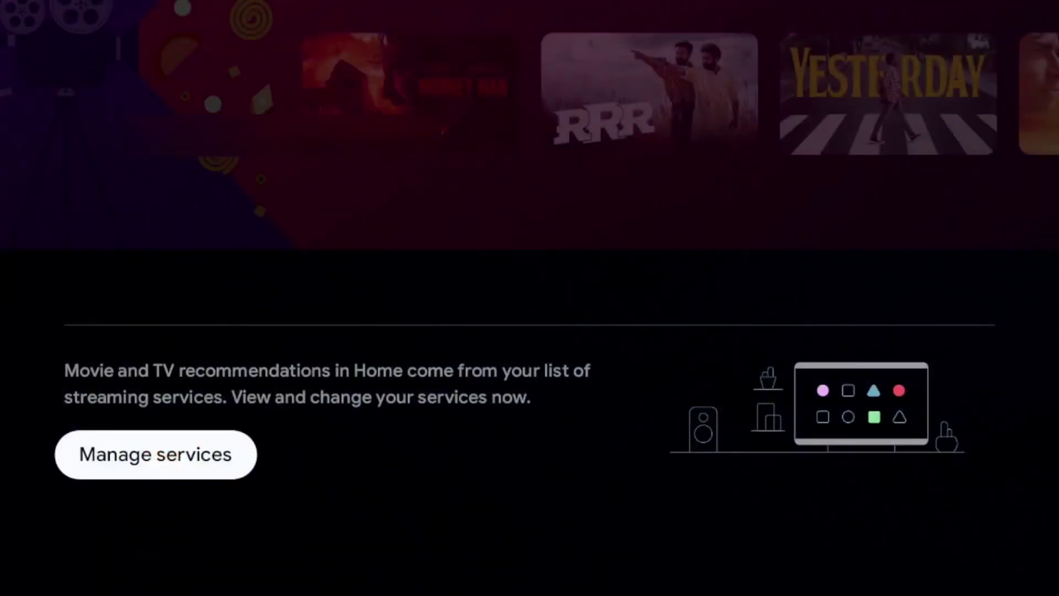
Examine the For you page's recommendation rows again from the start to the last Action movies row
key("Up")
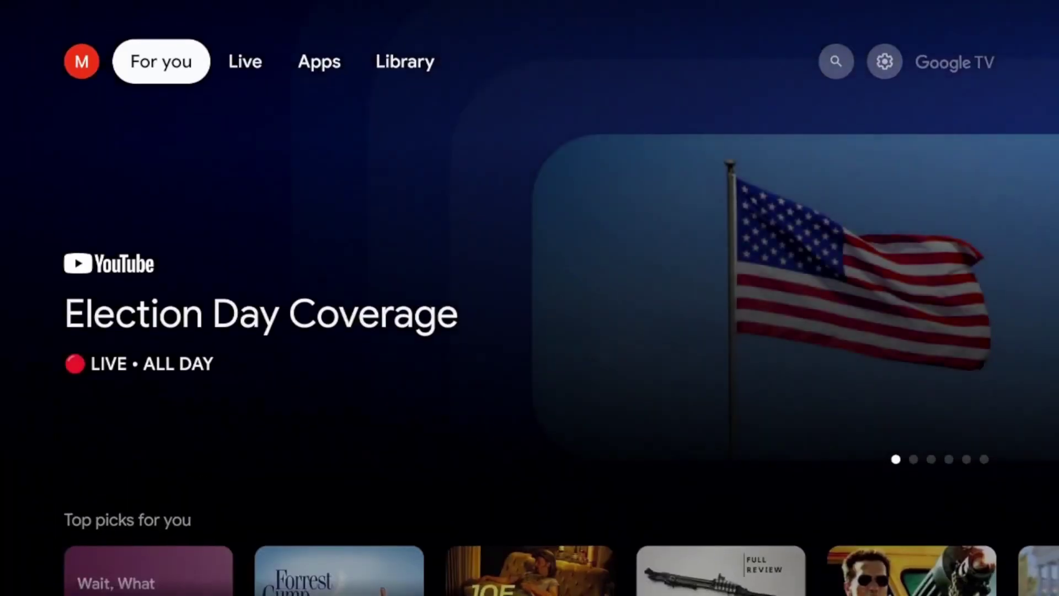
key("Down")
key("Down")
key("Down")
key("Down")
key("Down")
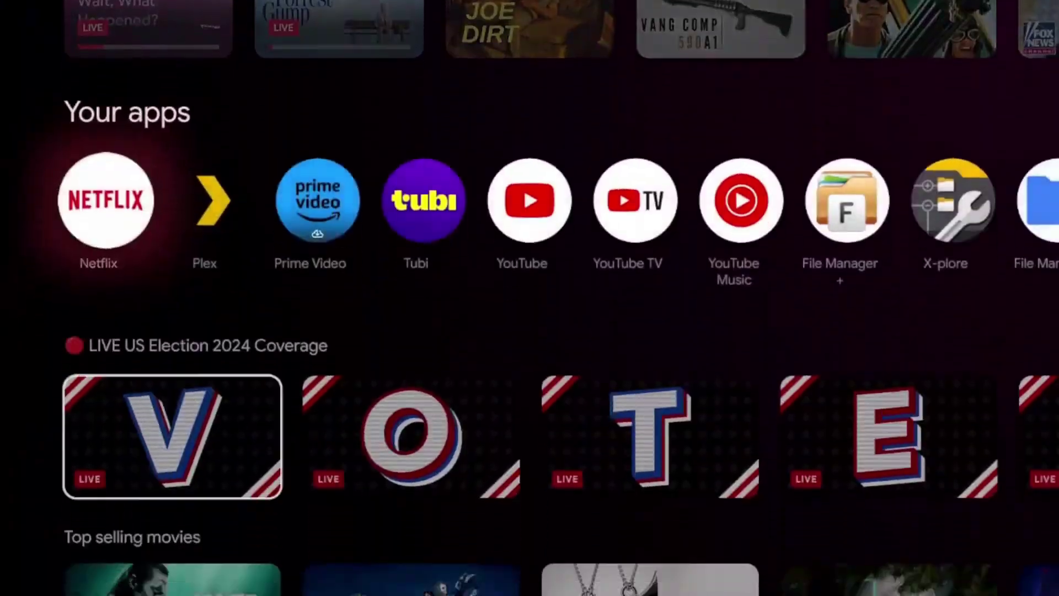
key("Down")
key("Down")
key("Down")
key("Down")
key("Down")
key("Down")
key("Down")
key("Down")
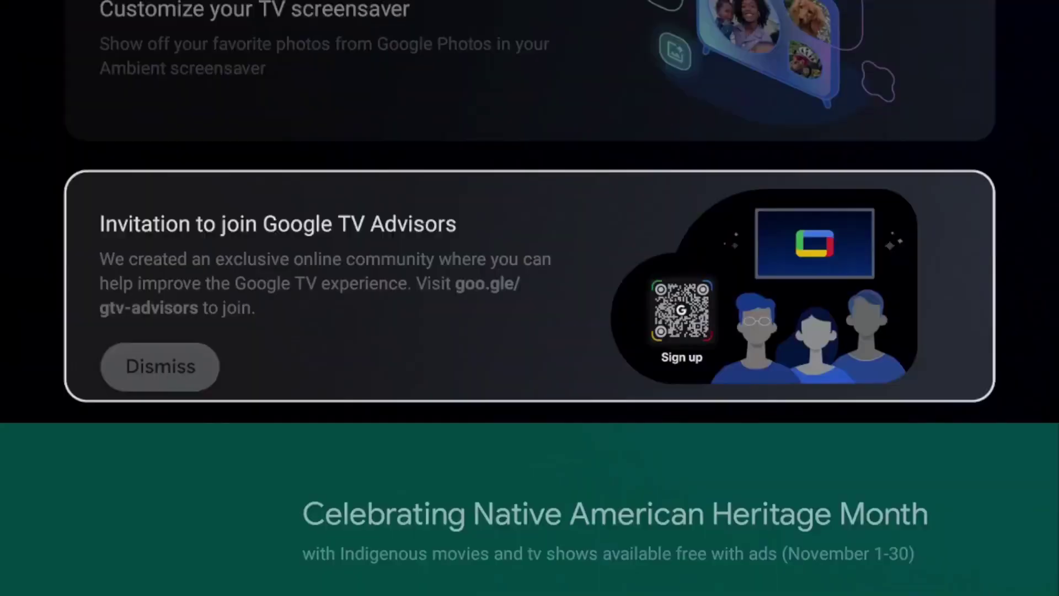
key("Down")
key("Down")
key("Down")
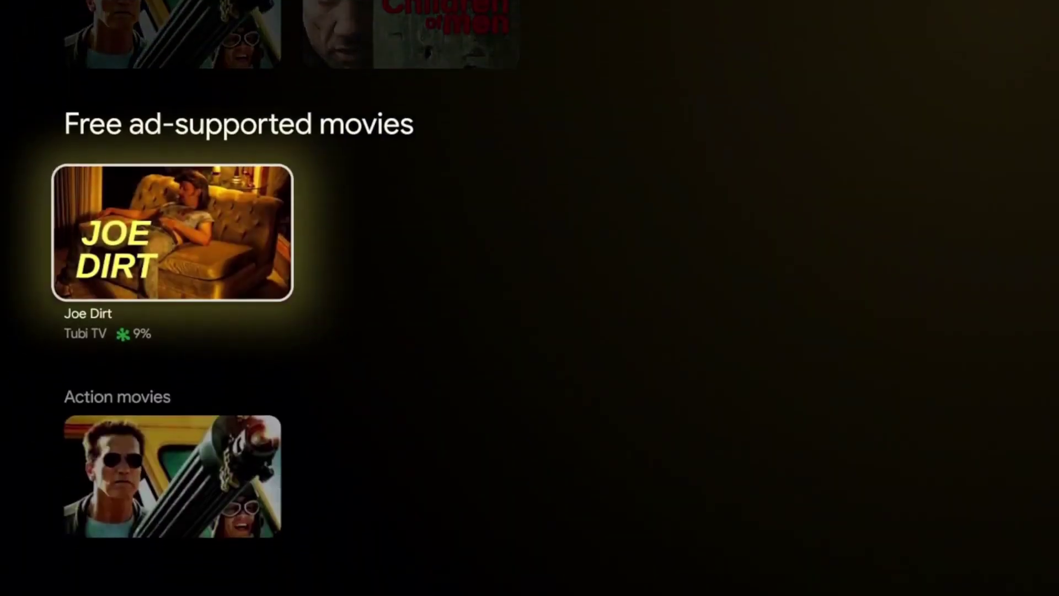
key("Down")
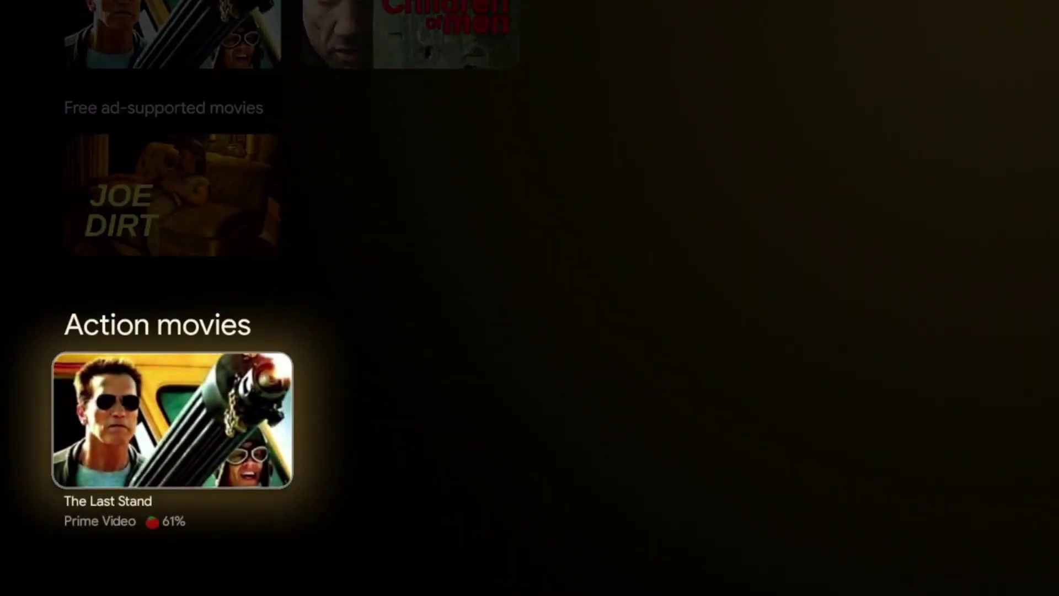
key("Up")
key("Up")
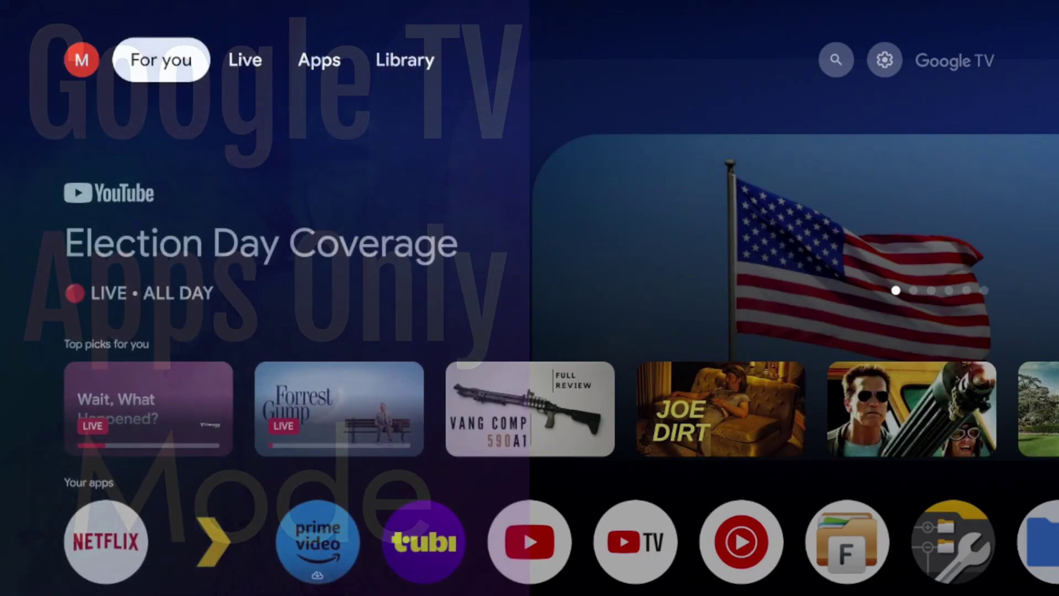
Look over the Your apps and LIVE US Election 2024 Coverage rows, and return to the featured banner
key("Down")
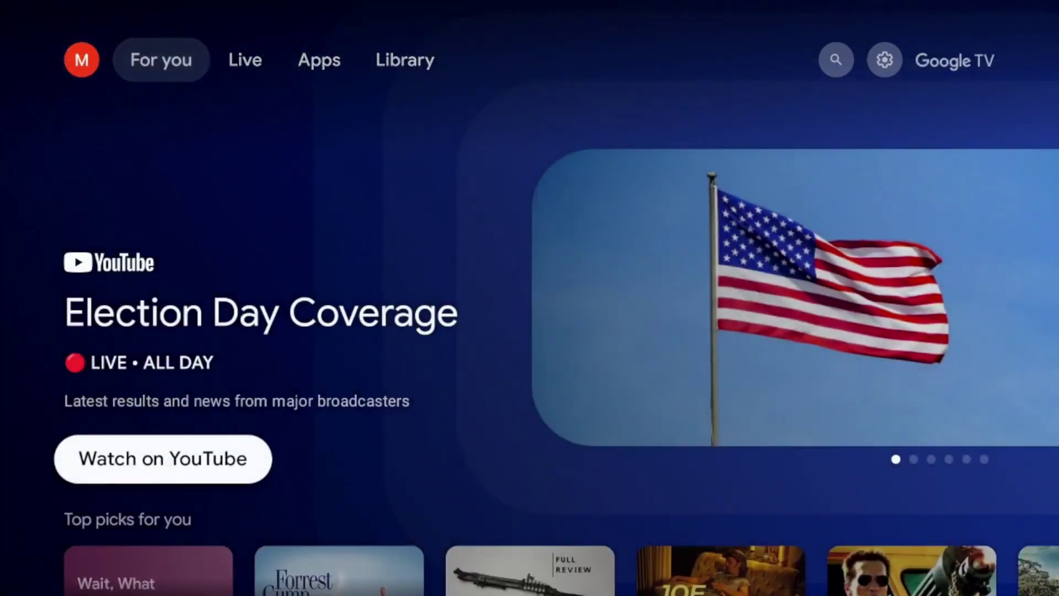
key("Down")
key("Down")
key("Down")
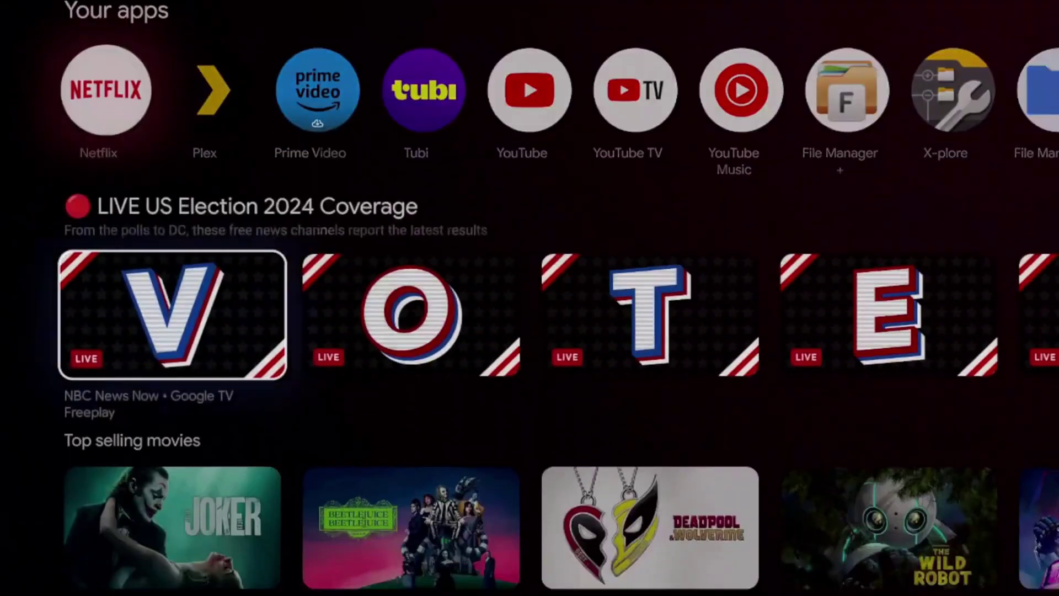
key("Up")
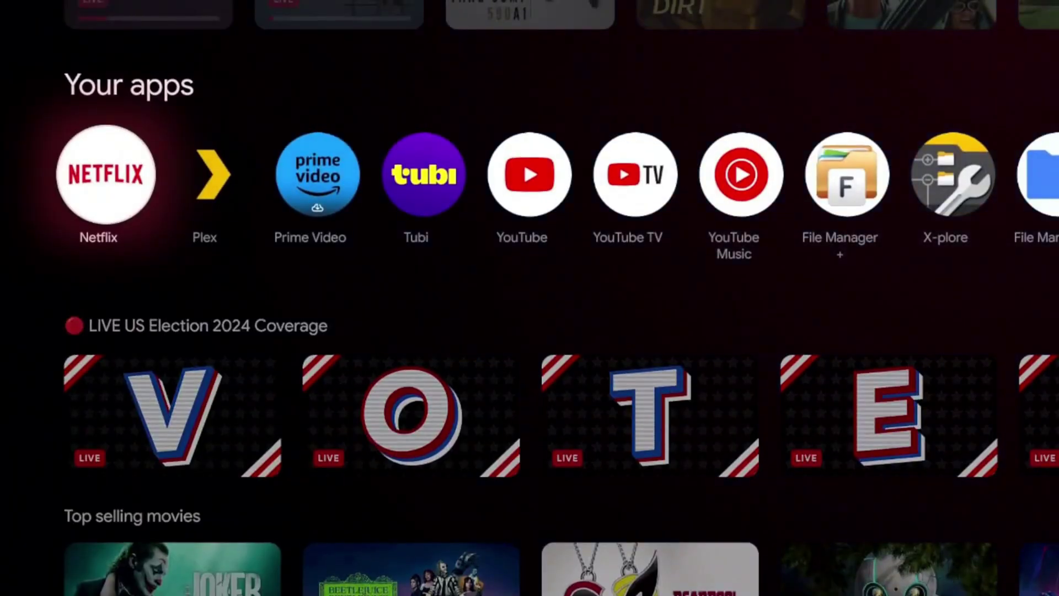
key("Up")
key("Up")
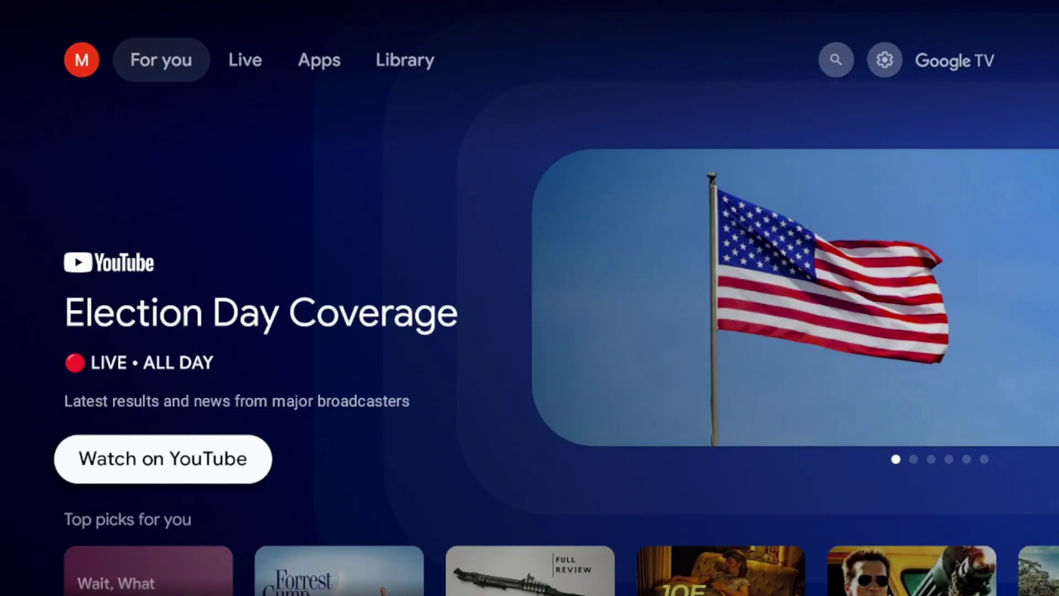
Open the full device settings from the home screen and go to Accounts & sign-in
key("Up")
key("Right")
key("Right")
key("Right")
key("Right")
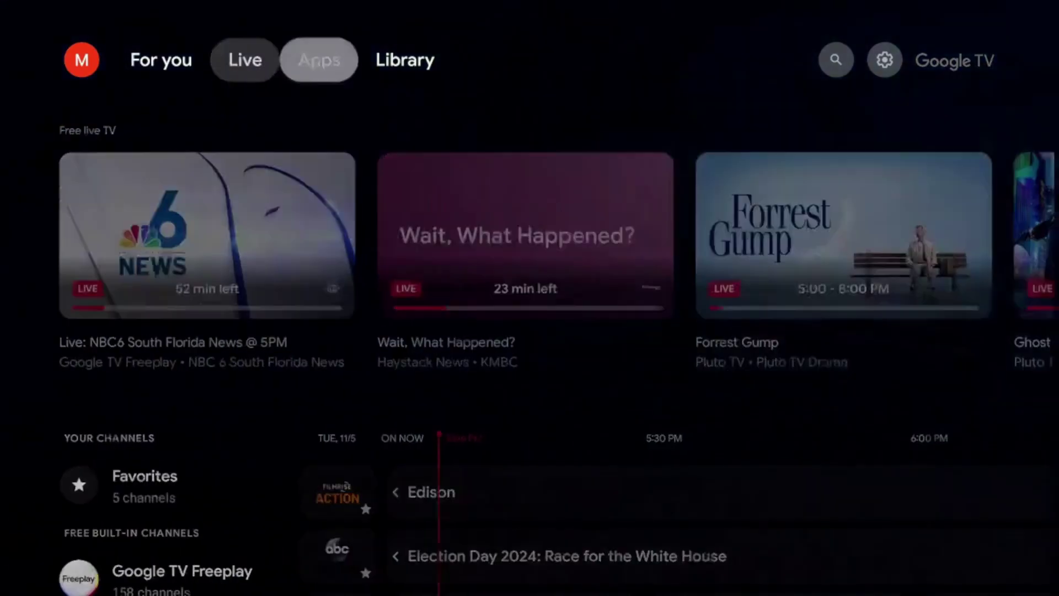
key("Right")
key("Return")
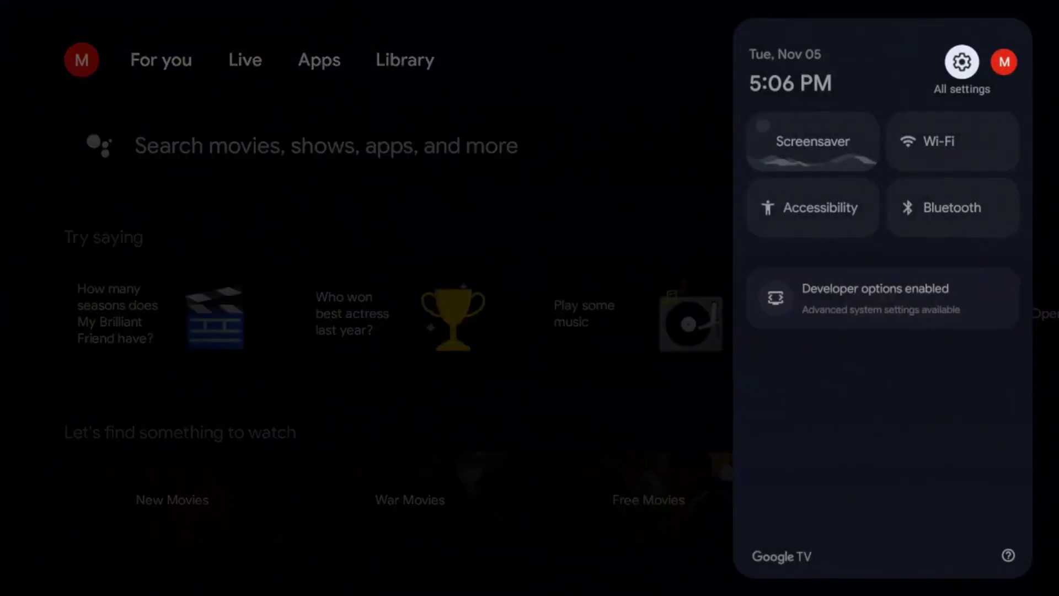
key("Return")
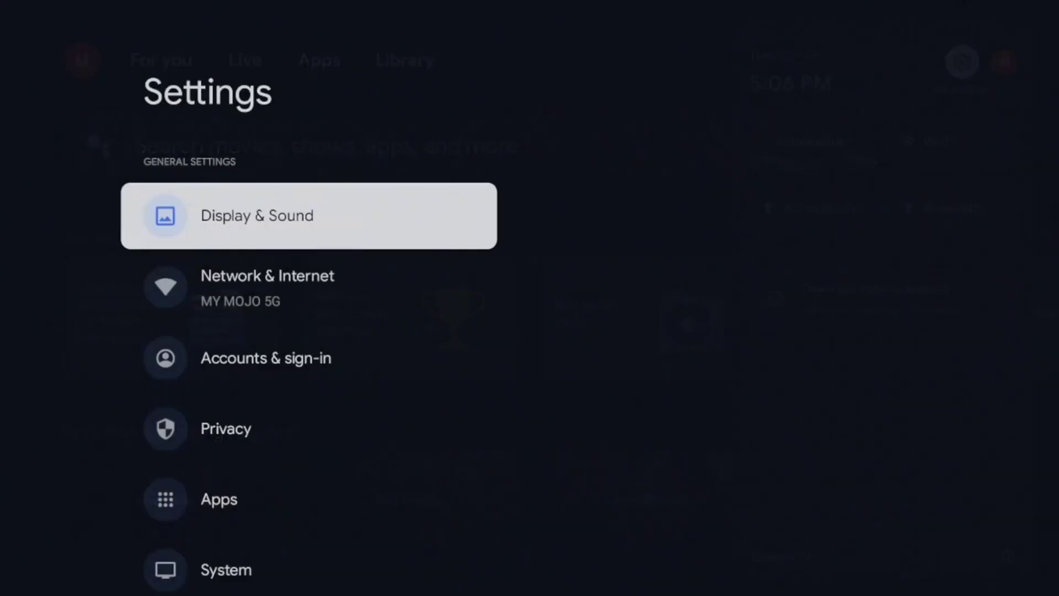
key("Down")
key("Down")
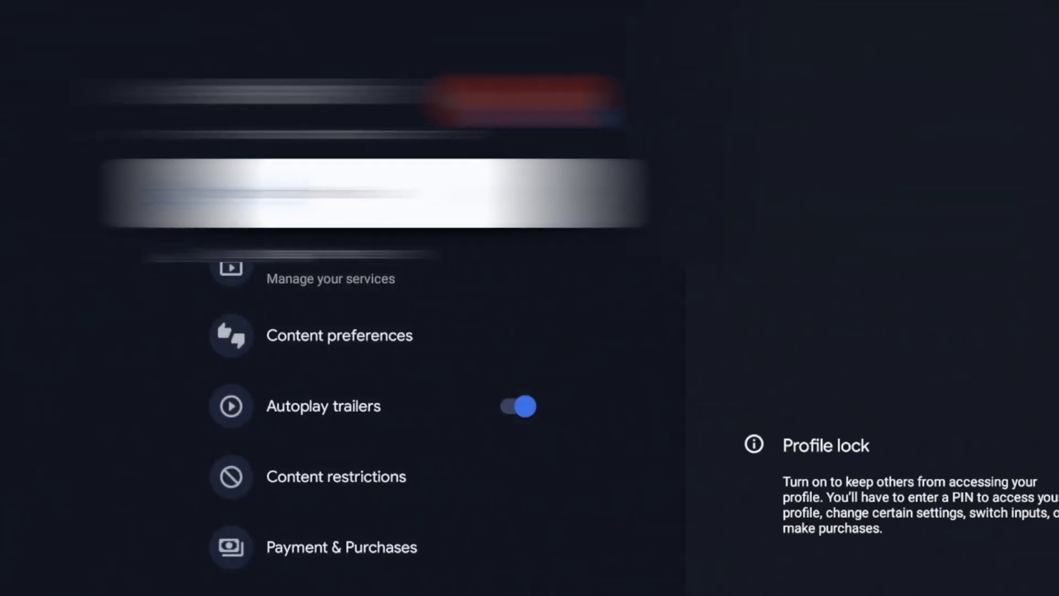
Turn on Apps only mode in the account's profile settings and accept the Enable apps only mode notice
key("Down")
key("Down")
key("Down")
key("Down")
key("Down")
key("Down")
key("Down")
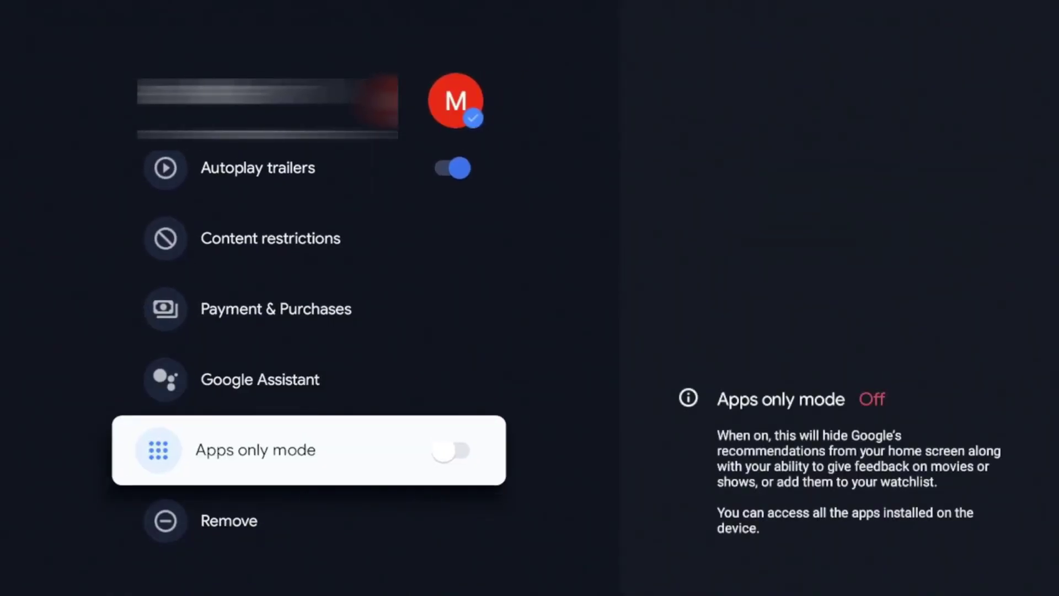
key("Return")
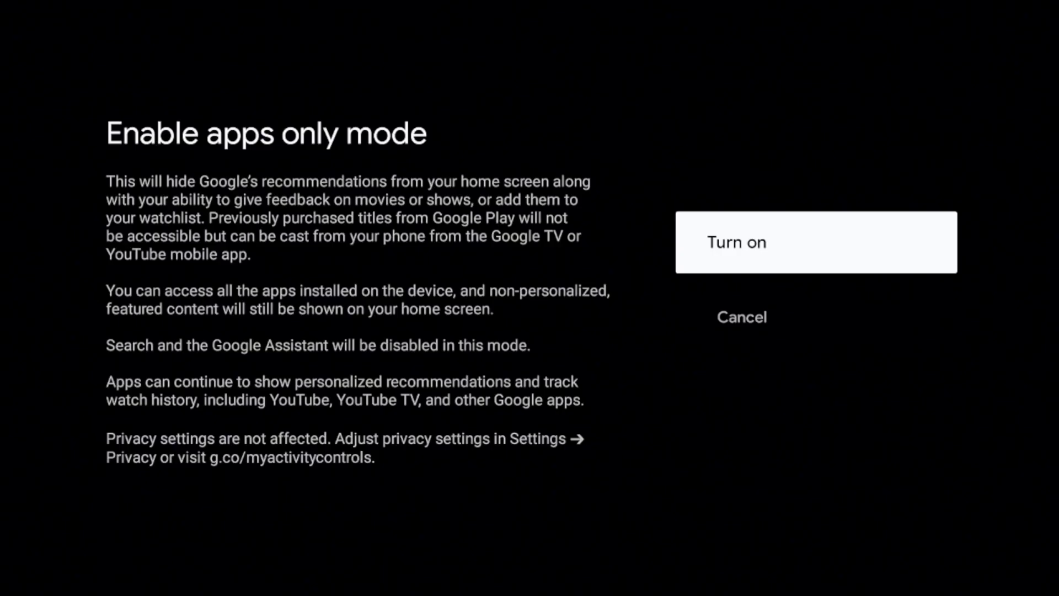
key("Return")
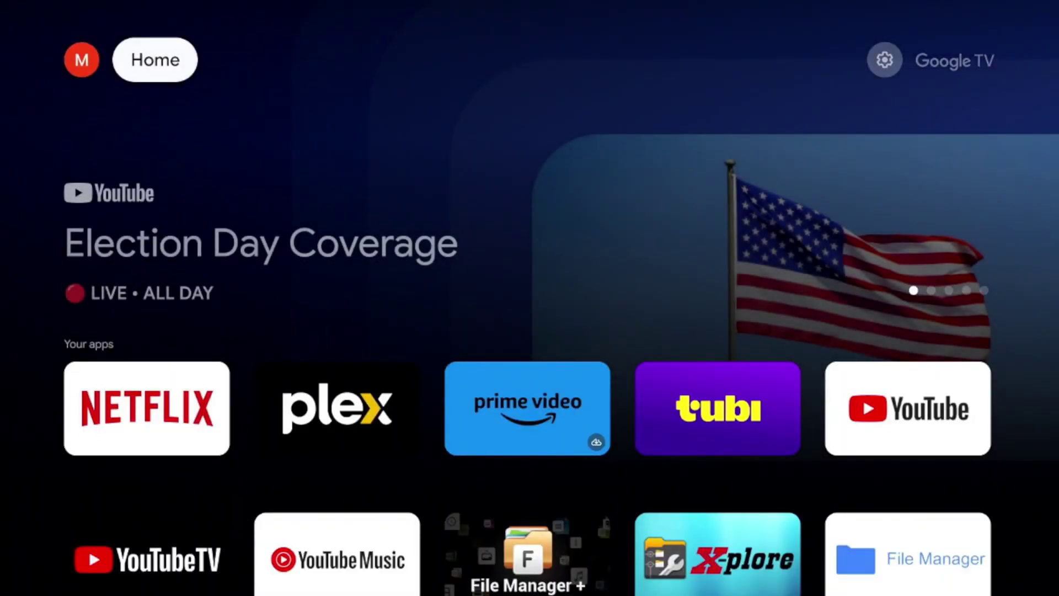
Examine the apps-only home screen through the end of the Your apps grid, and return to the Home heading
key("Down")
key("Down")
key("Down")
key("Down")
key("Down")
key("Down")
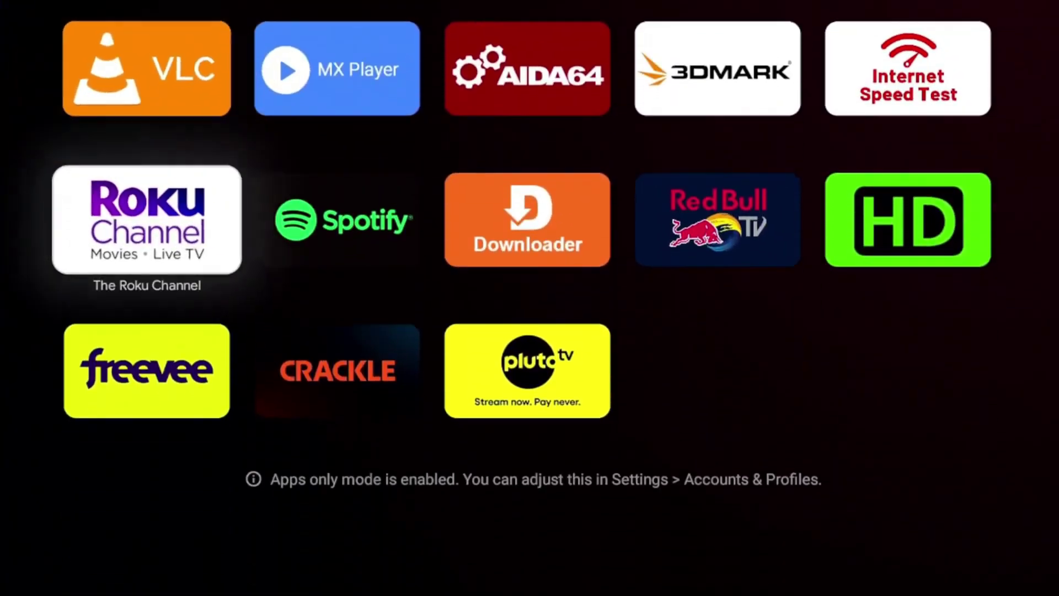
key("Up")
key("Up")
key("Up")
key("Up")
key("Up")
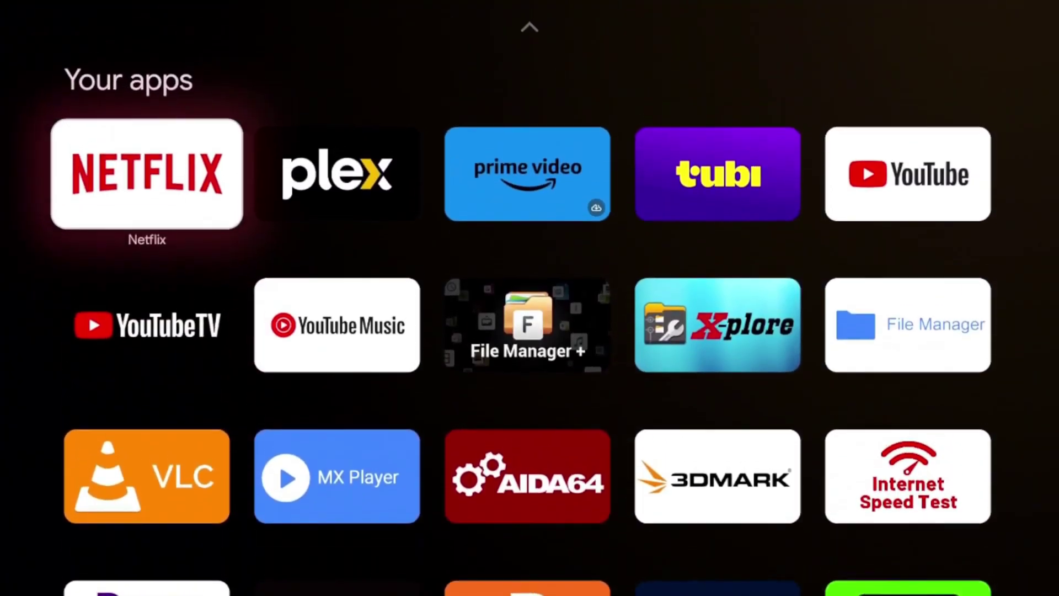
key("Down")
key("Up")
key("Up")
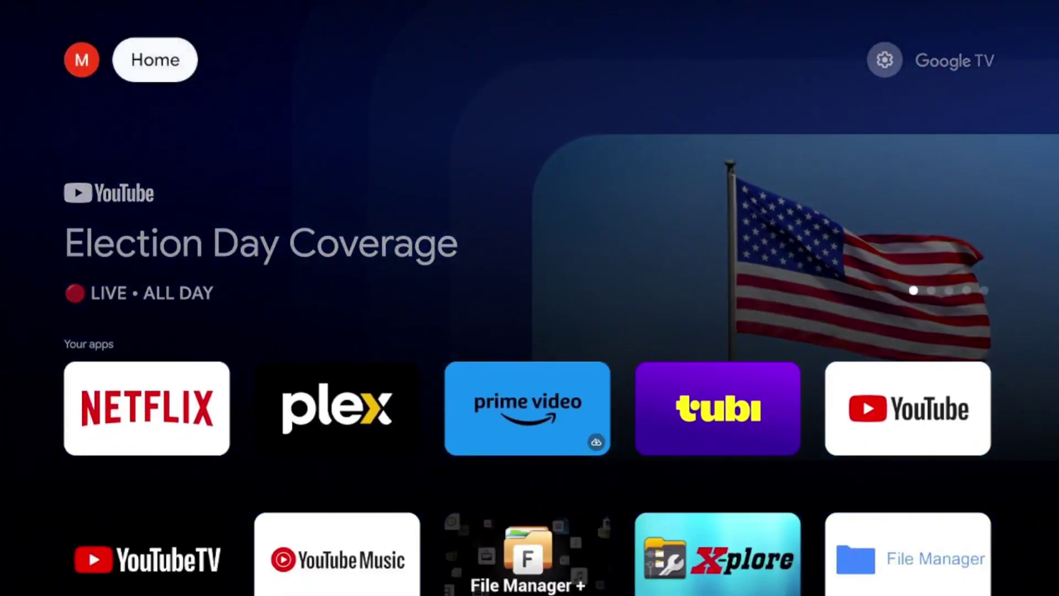
View the Red Bull TV app's details page and its Uninstall option, and return to the Your apps grid
key("Down")
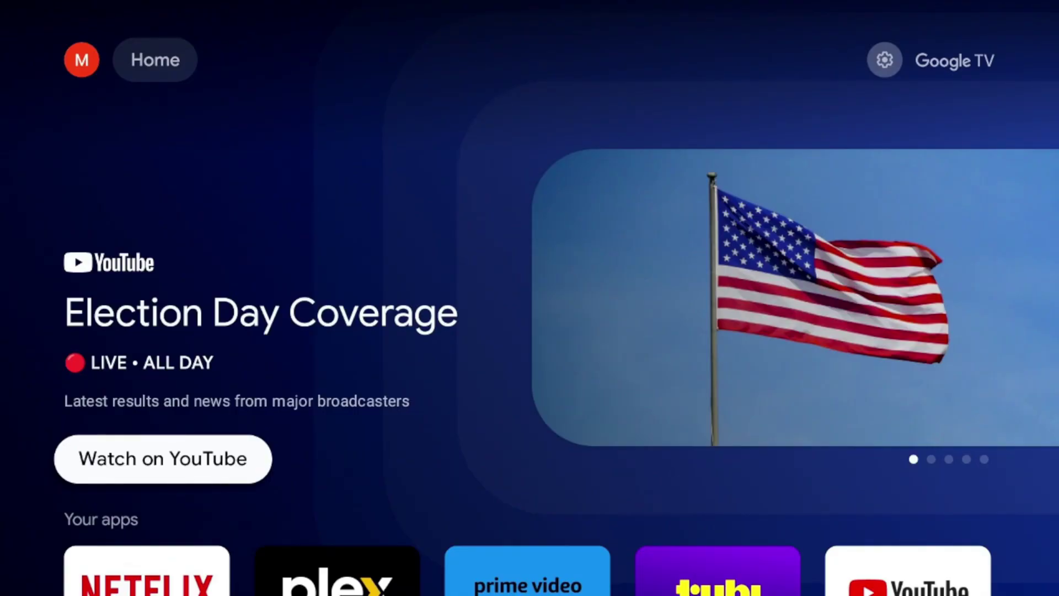
key("Down")
key("Down")
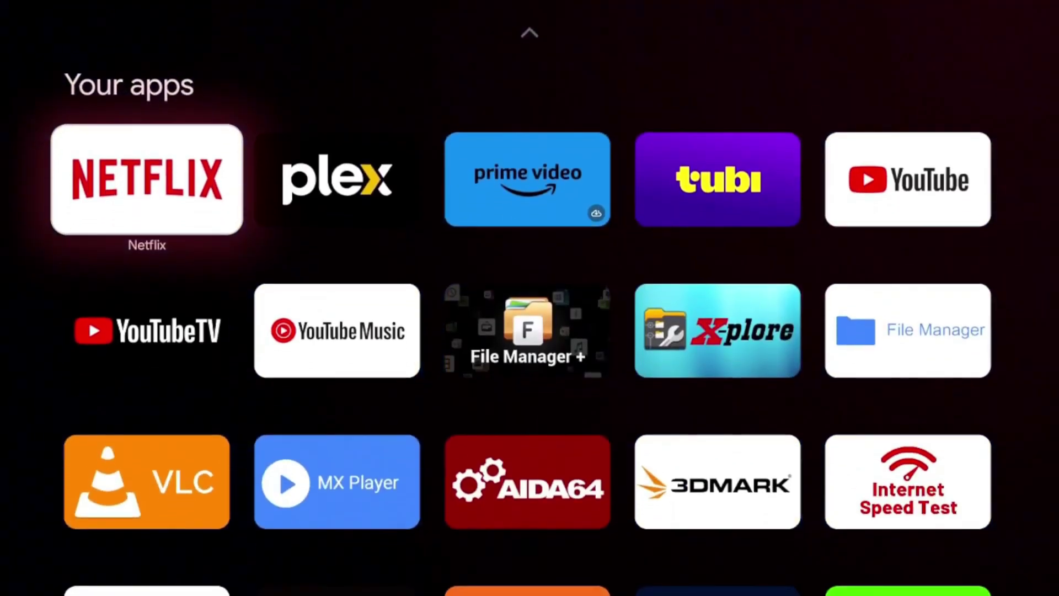
key("Right")
key("Down")
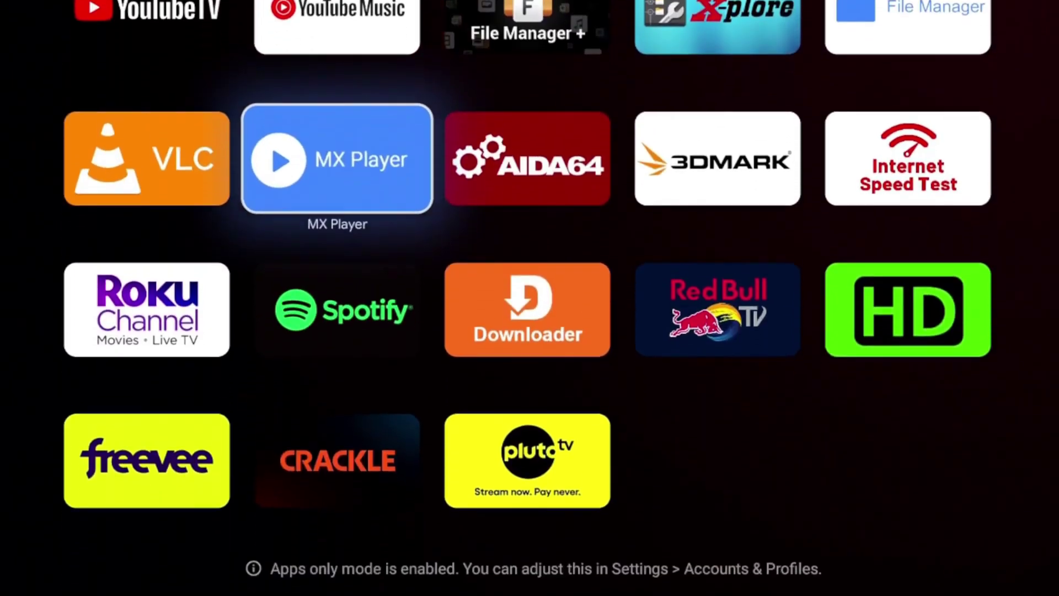
key("Down")
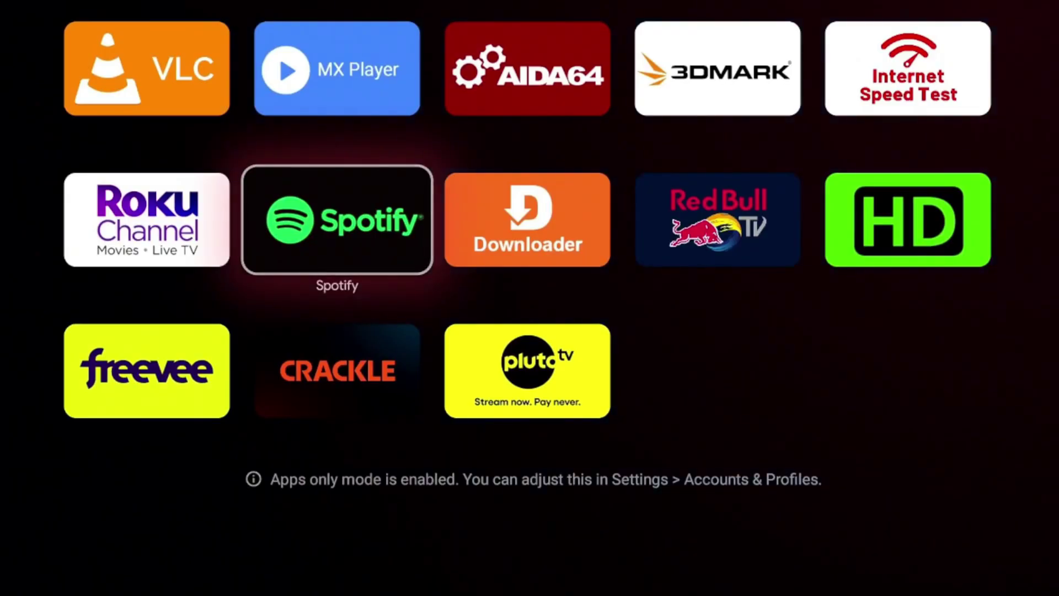
key("Right")
key("Right")
key("Return")
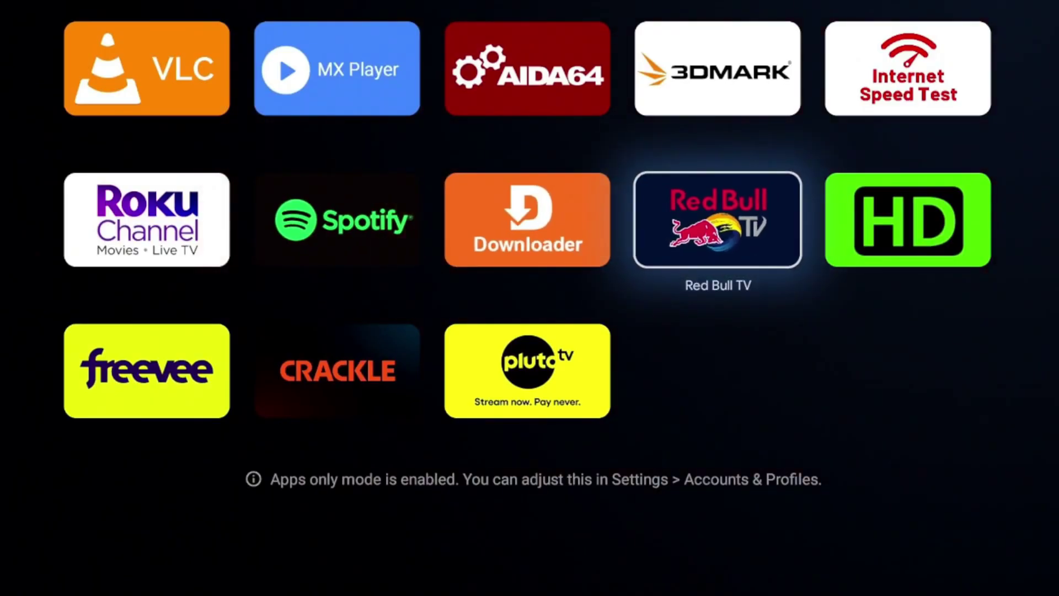
key("Down")
key("Down")
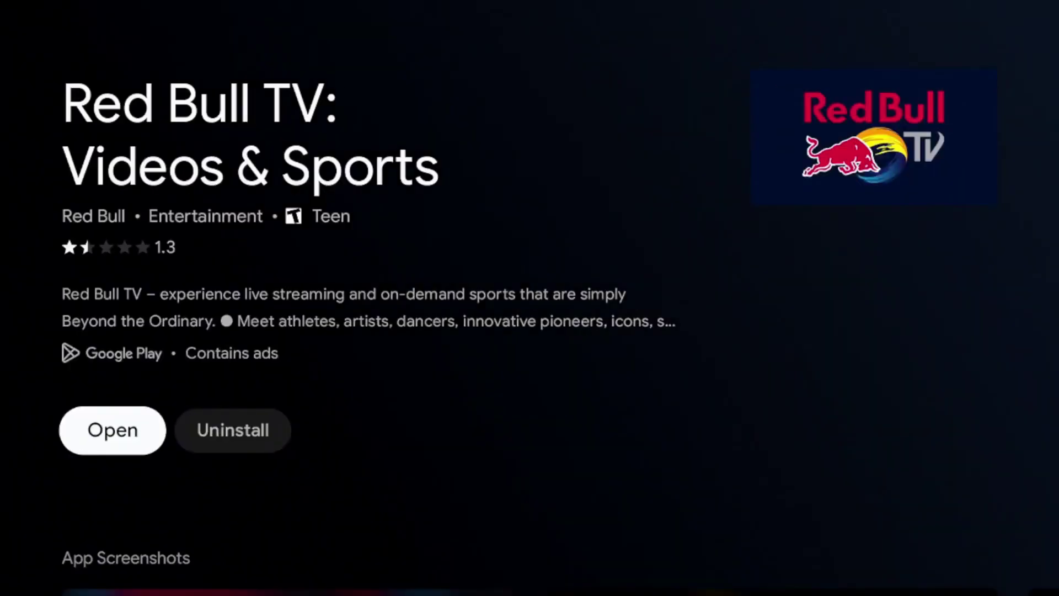
key("Right")
key("Escape")
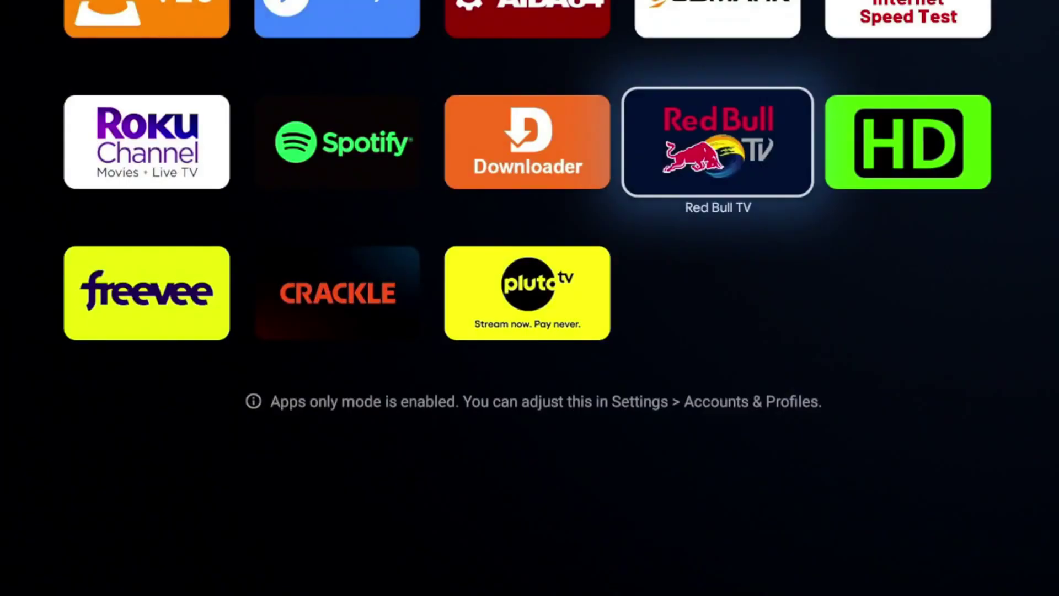
Look over the Your apps grid again, from the Netflix row to the row with The Roku Channel and Spotify
key("Up")
key("Up")
key("Up")
key("Up")
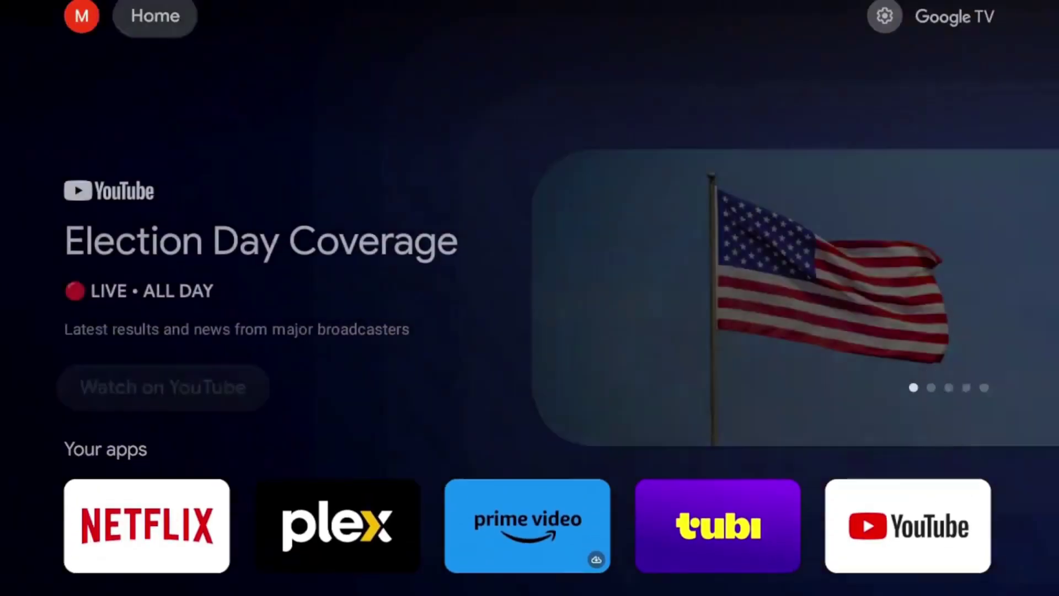
key("Down")
key("Down")
key("Left")
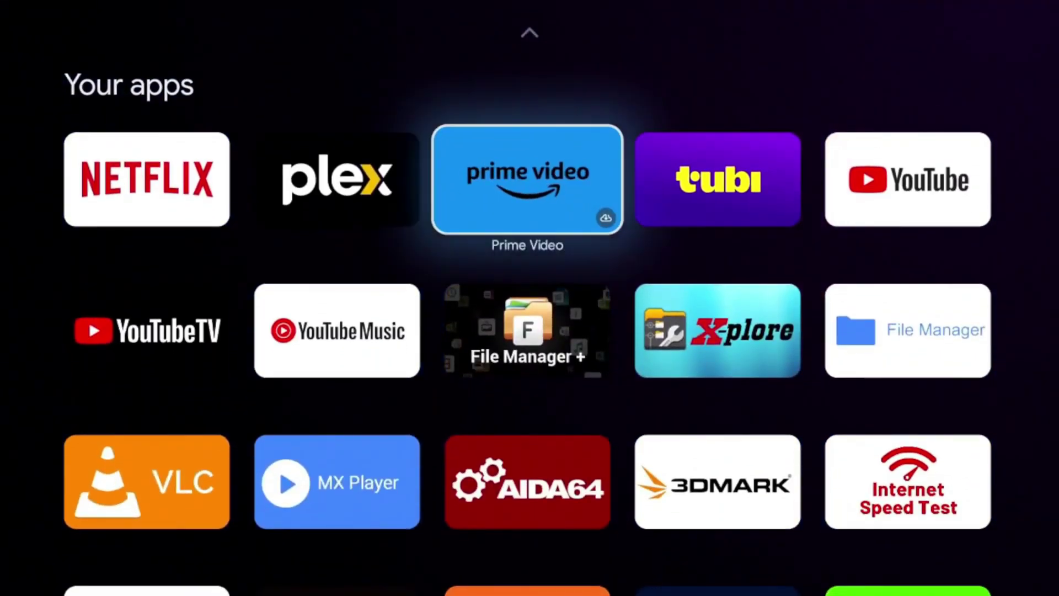
key("Right")
key("Right")
key("Down")
key("Left")
key("Left")
key("Left")
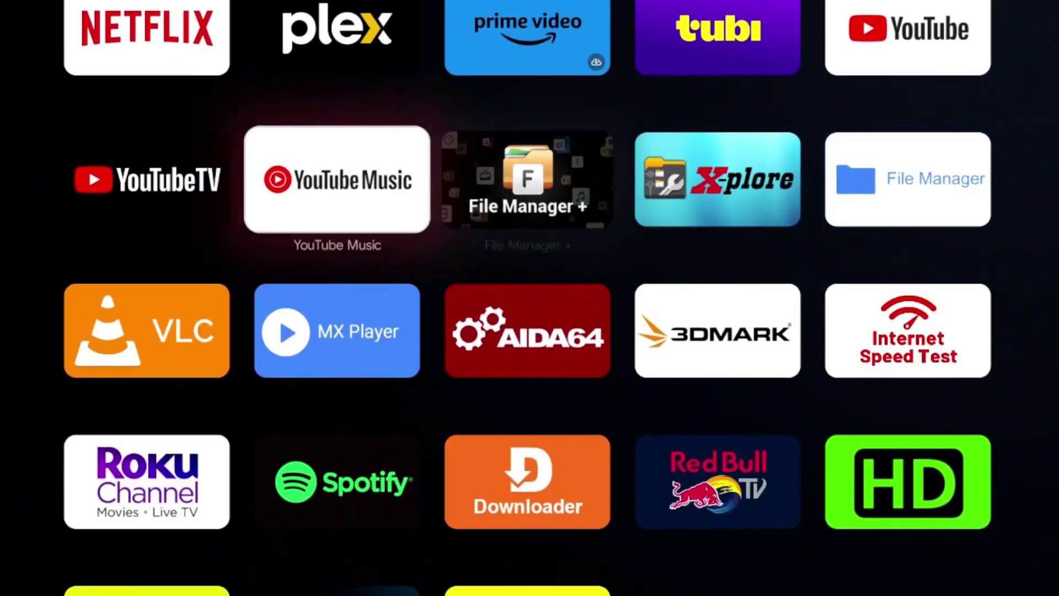
key("Left")
key("Down")
key("Down")
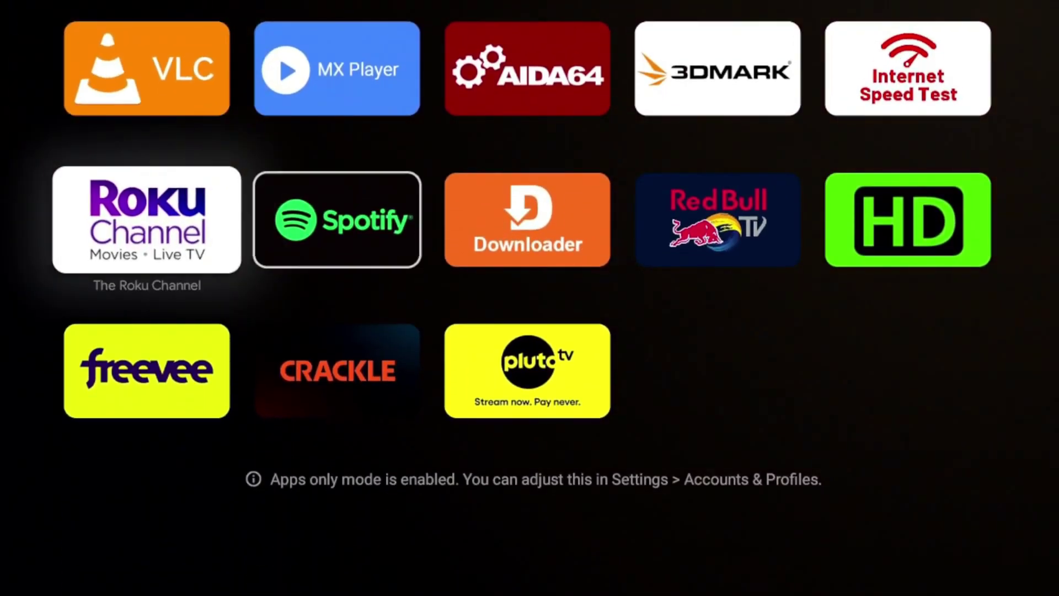
key("Right")
key("Right")
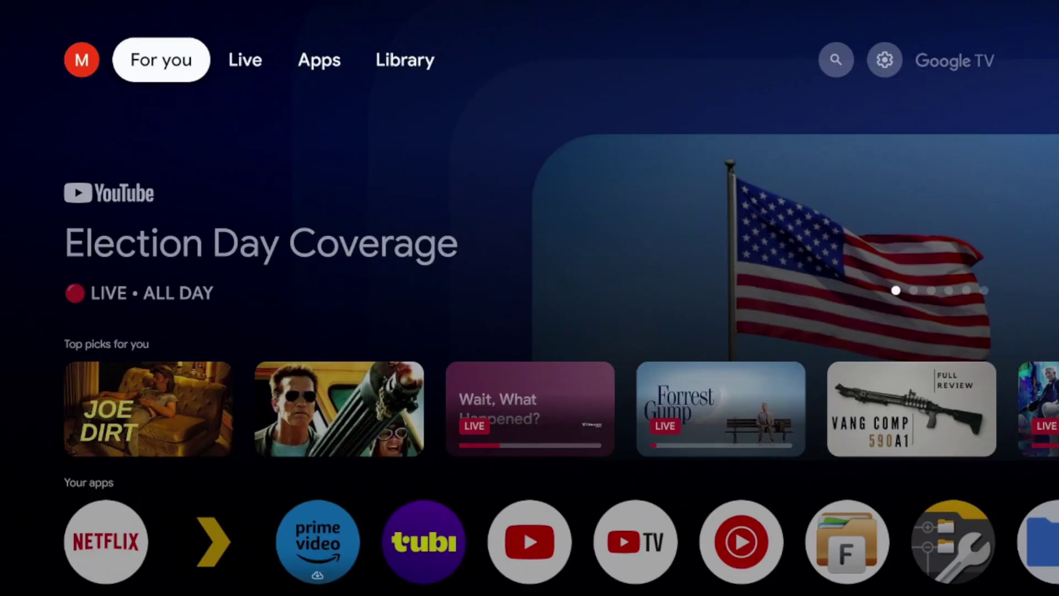
Look over the For you page's featured banner and Top picks for you row
key("Down")
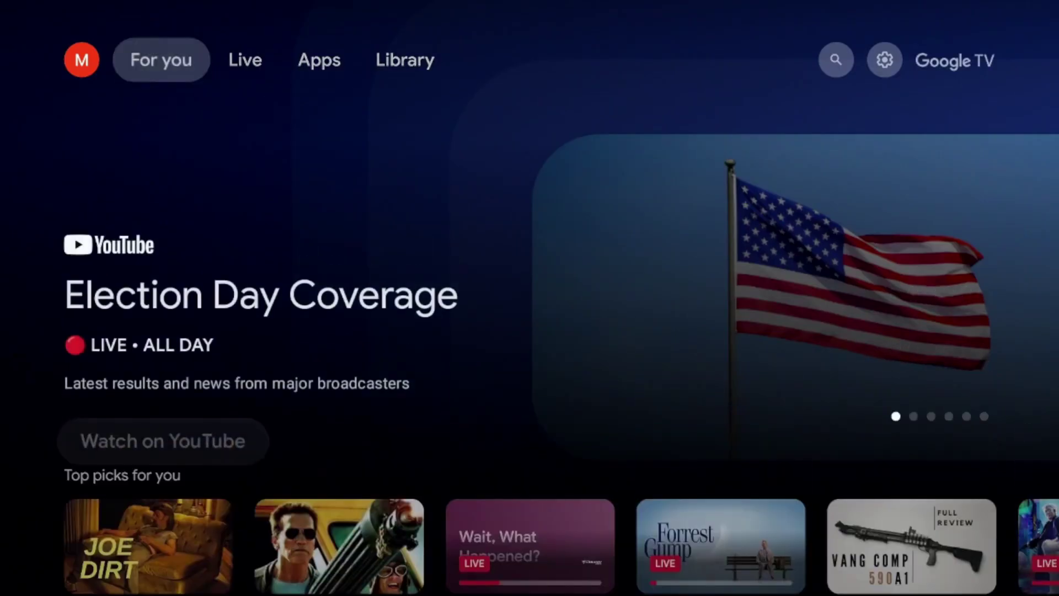
key("Down")
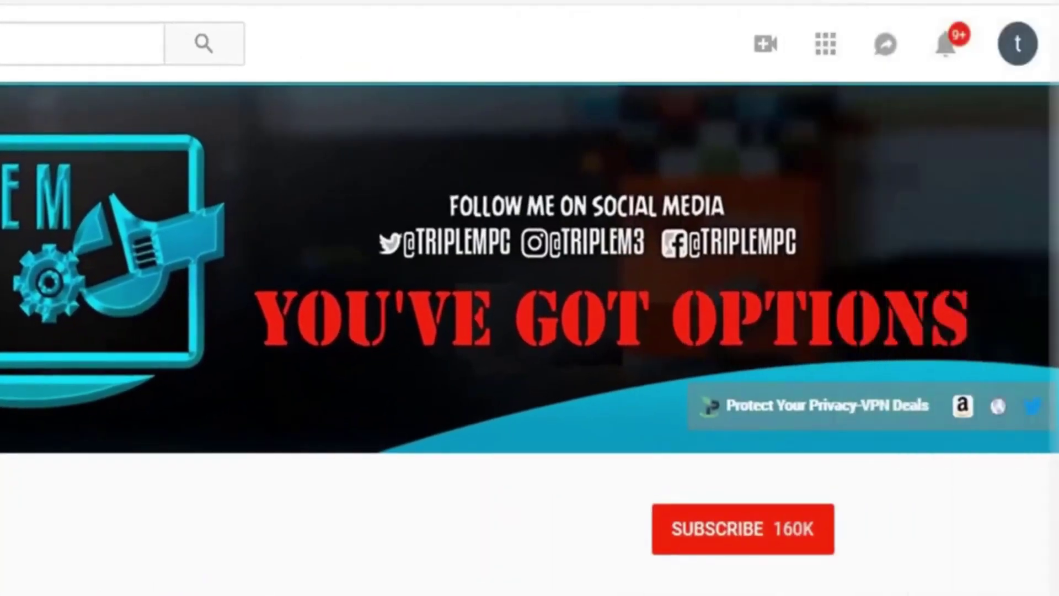
Switch to YouTube, subscribe to the channel with the "You've Got Options" banner and open its notification options
left_click(735, 546)
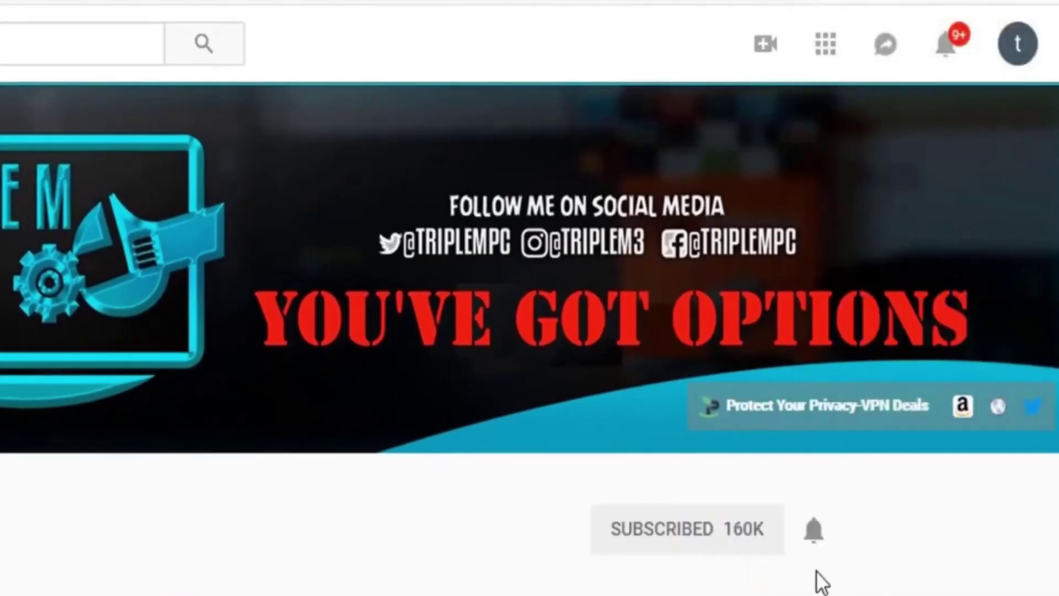
left_click(813, 543)
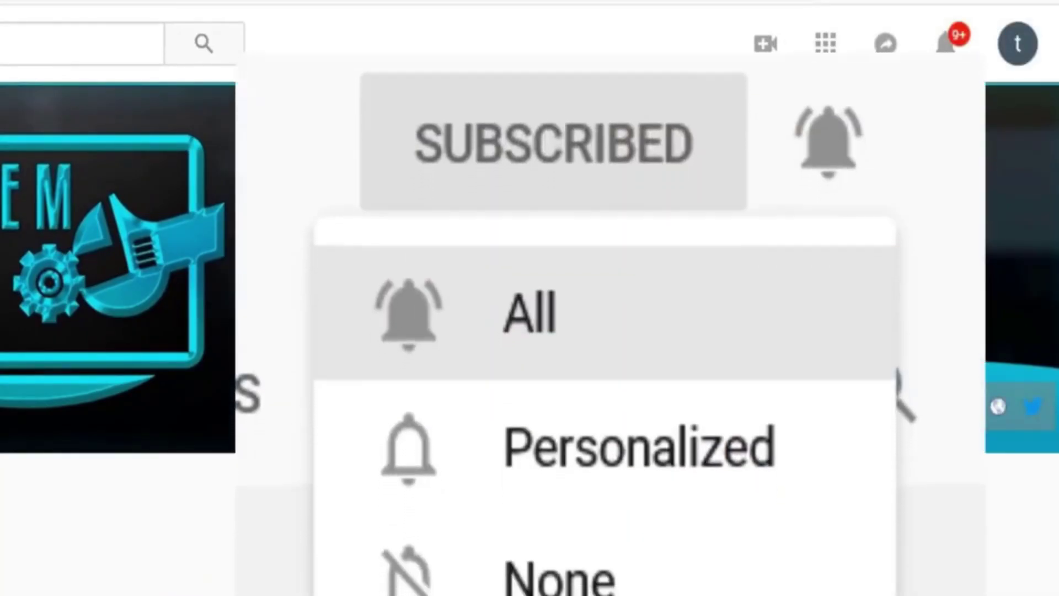